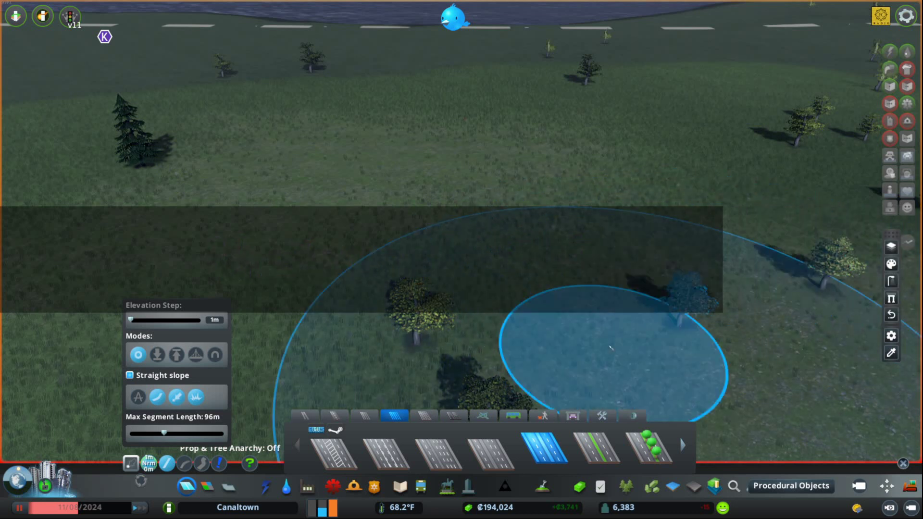
Step: Build a straight stretch of the large road with a paved median across the open grass, running toward the water
key(a)
key(a)
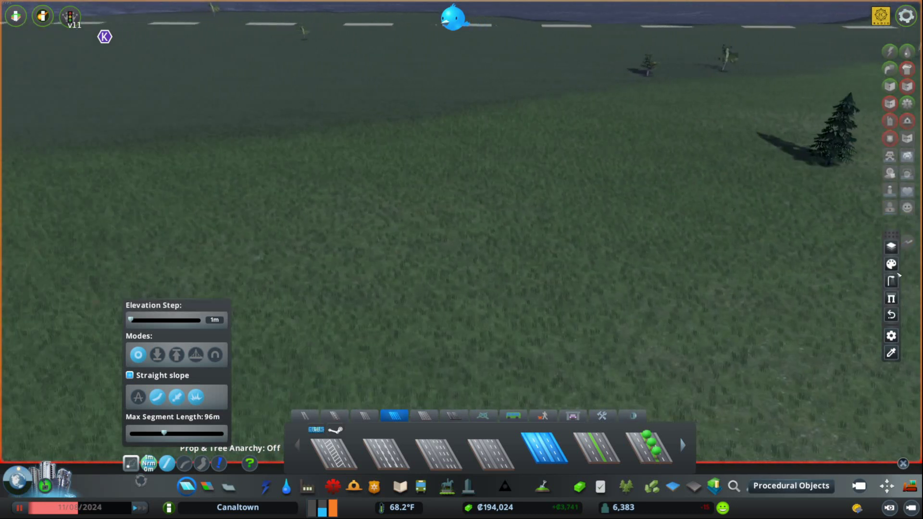
key(d)
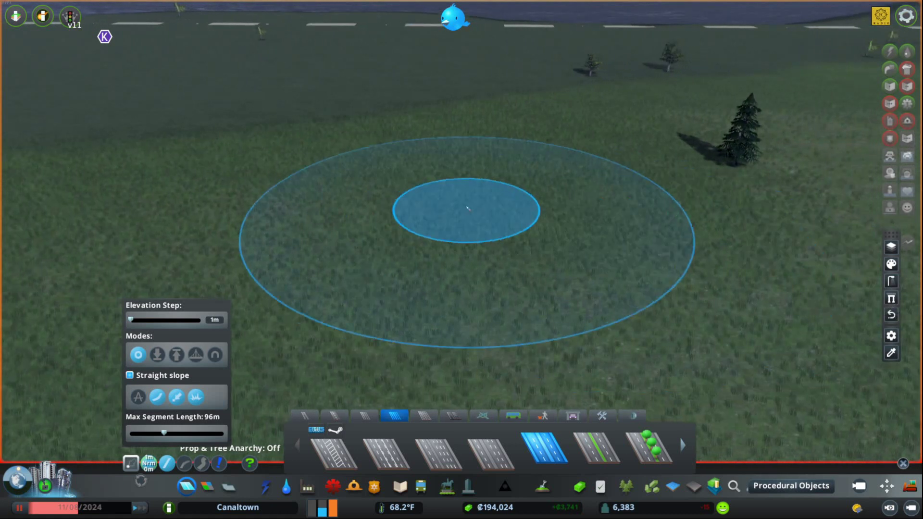
click(412, 115)
key(s)
click(383, 227)
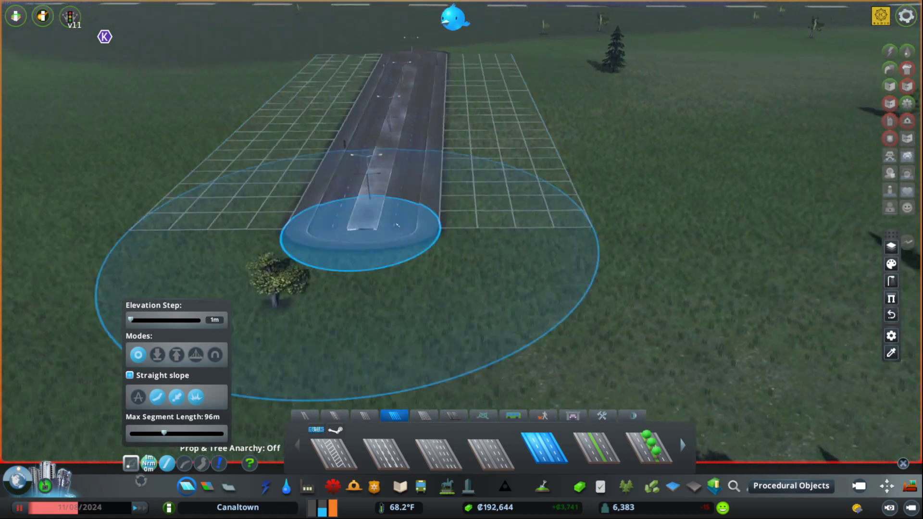
Step: Branch a second stretch of the same paved-median road off the side of the first one at 90°
key(d)
key(w)
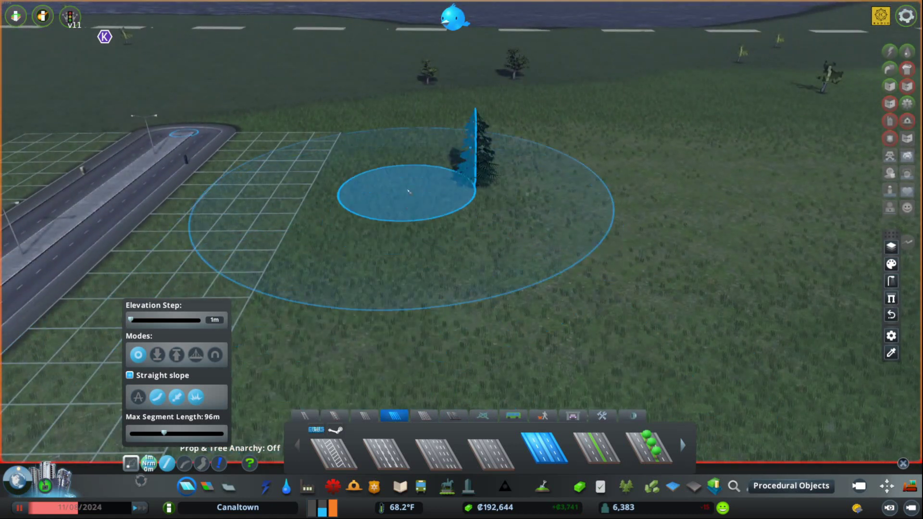
key(a)
click(360, 237)
key(d)
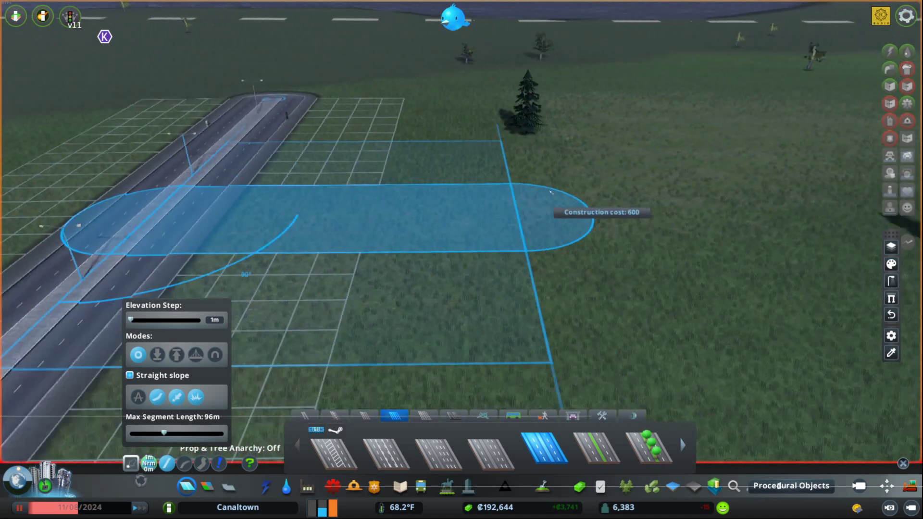
click(550, 192)
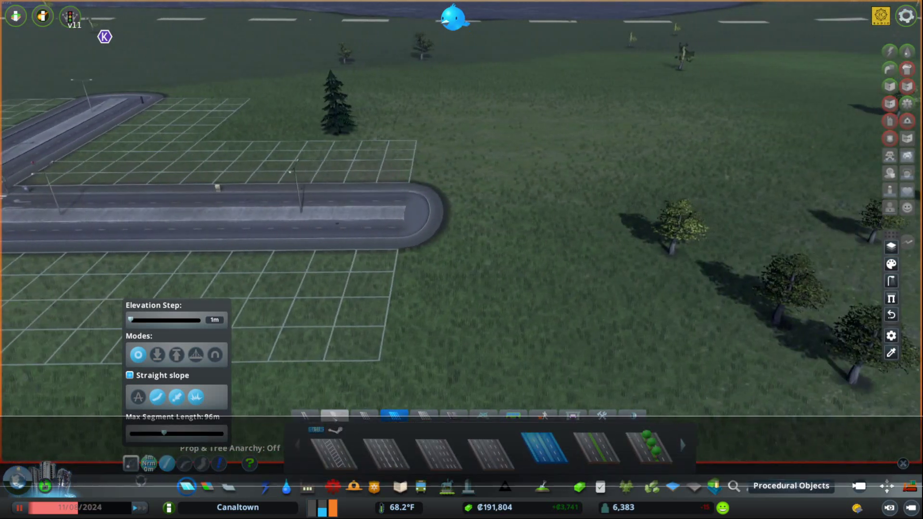
Step: Build a basic two-lane street across the free end of the branch road, extending it in both directions at 90°
click(390, 249)
key(w)
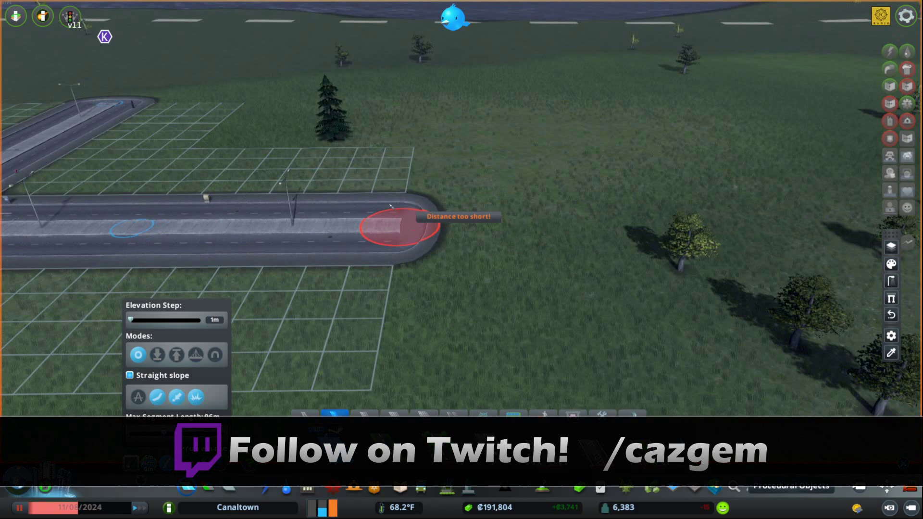
click(429, 104)
key(s)
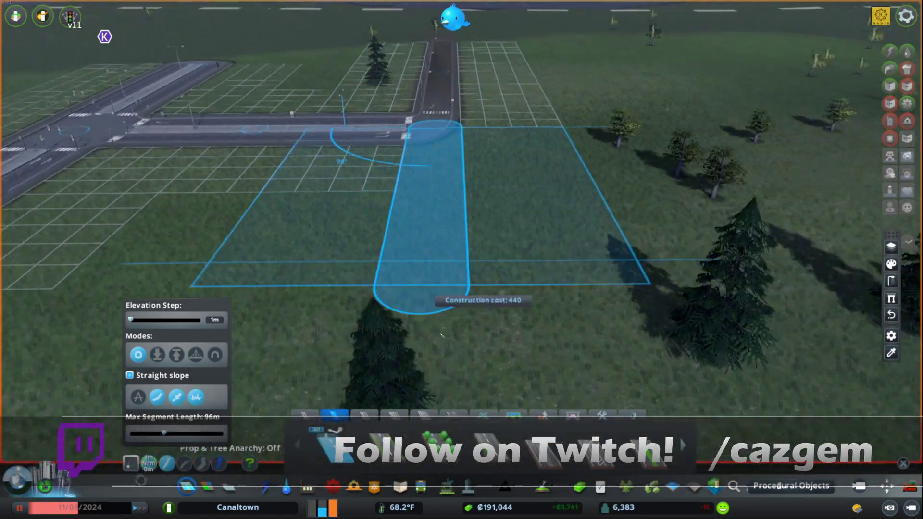
click(436, 293)
Step: Continue the branch road straight beyond the two-lane cross street using the large road with trees on its median
key(w)
key(a)
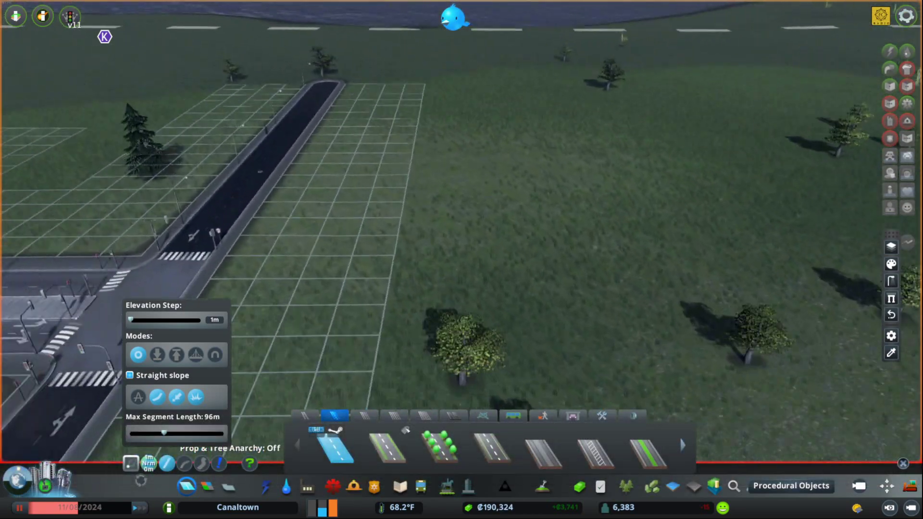
key(a)
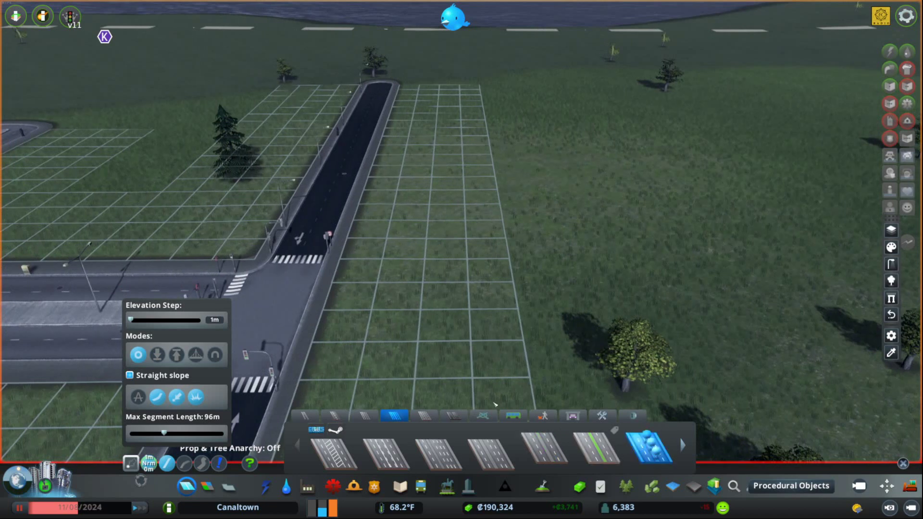
click(288, 320)
key(d)
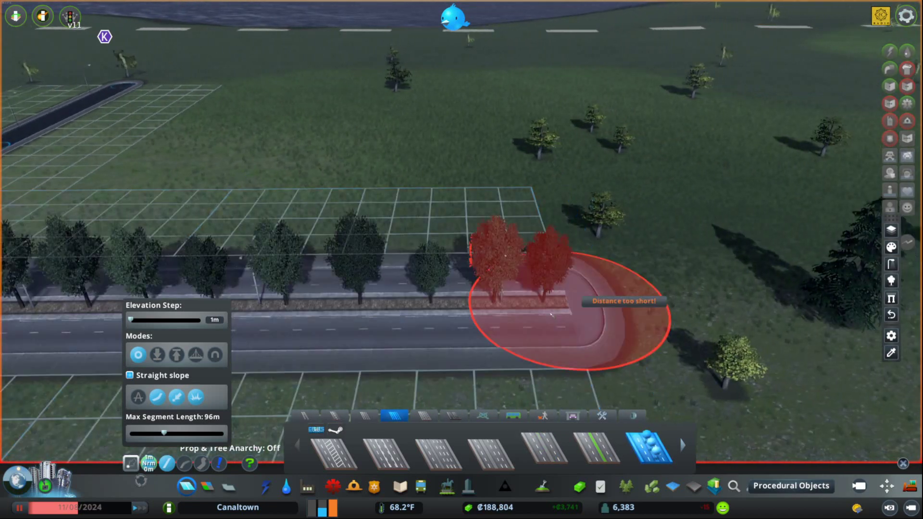
right_click(552, 315)
Step: Examine the new tree-lined road and its junction with the two-lane cross street
key(s)
key(a)
key(w)
key(d)
key(e)
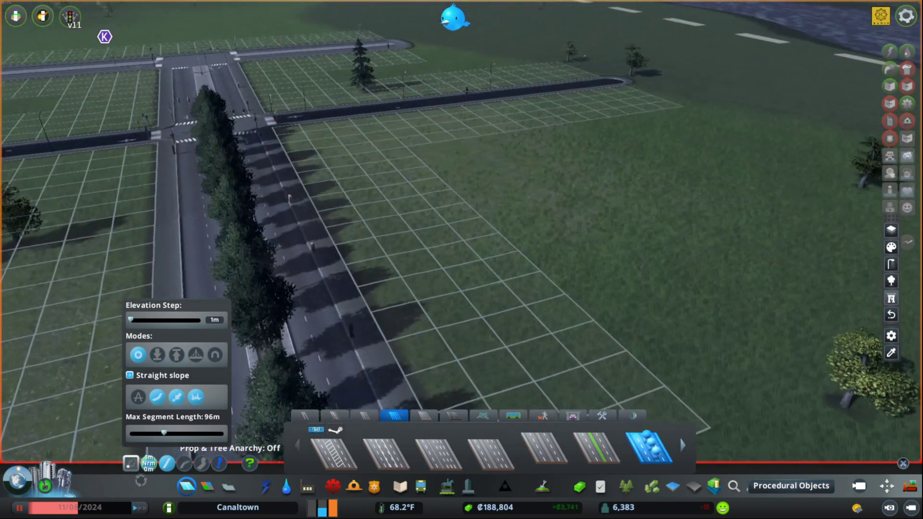
key(a)
key(e)
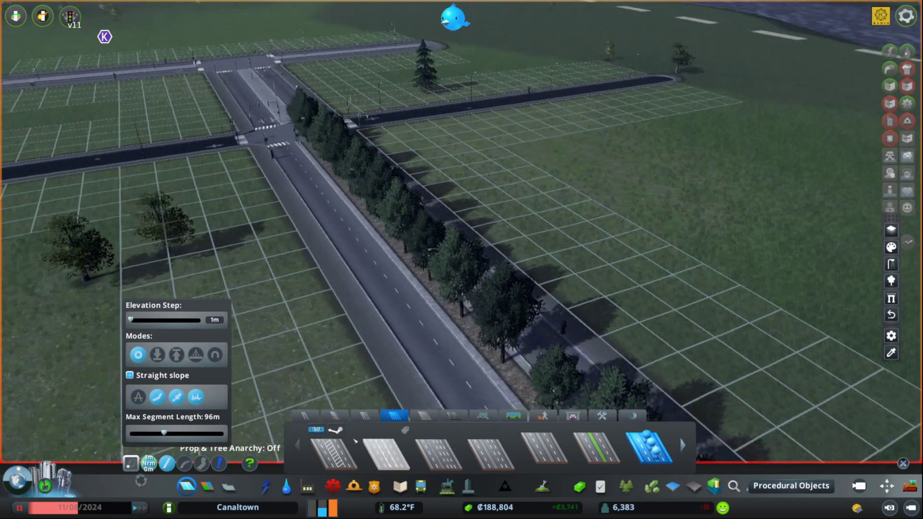
Step: Switch the road tool to upgrade mode and re-apply the basic two-lane road to the cross street on both sides of the junction
key(a)
key(d)
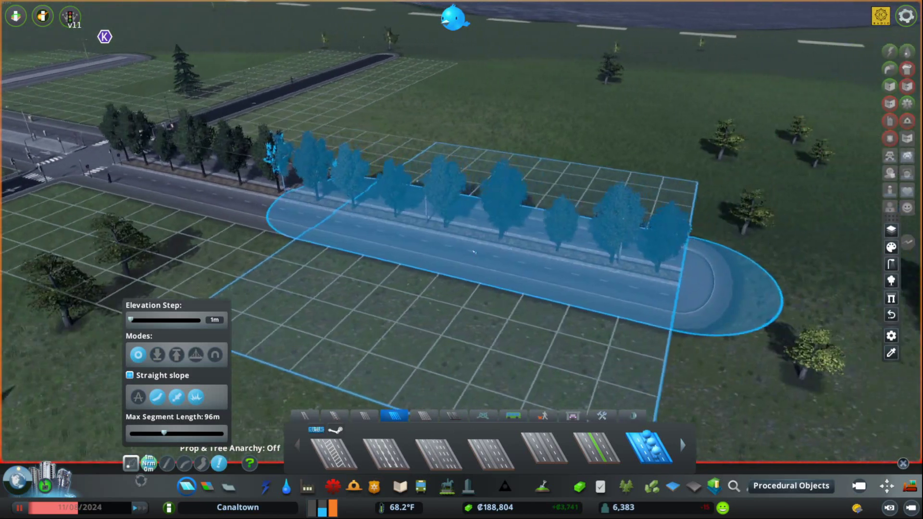
scroll(500, 308, up, 4)
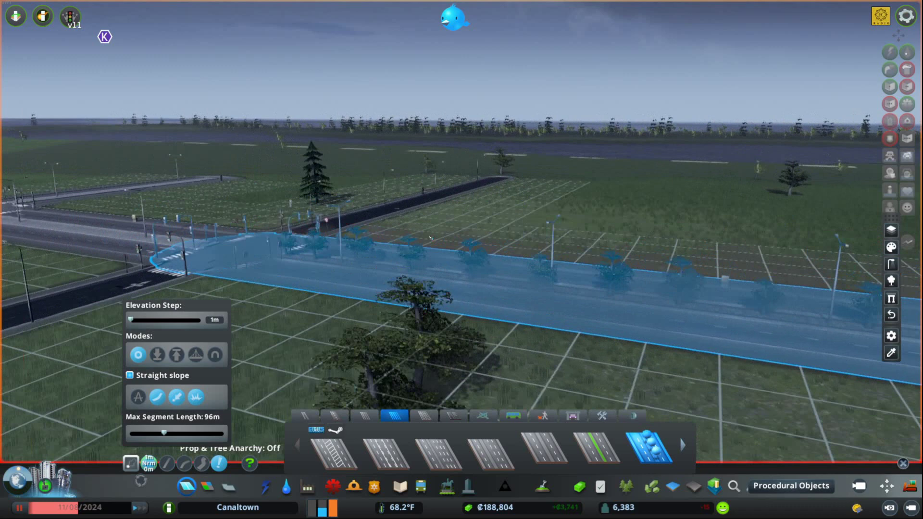
key(a)
key(d)
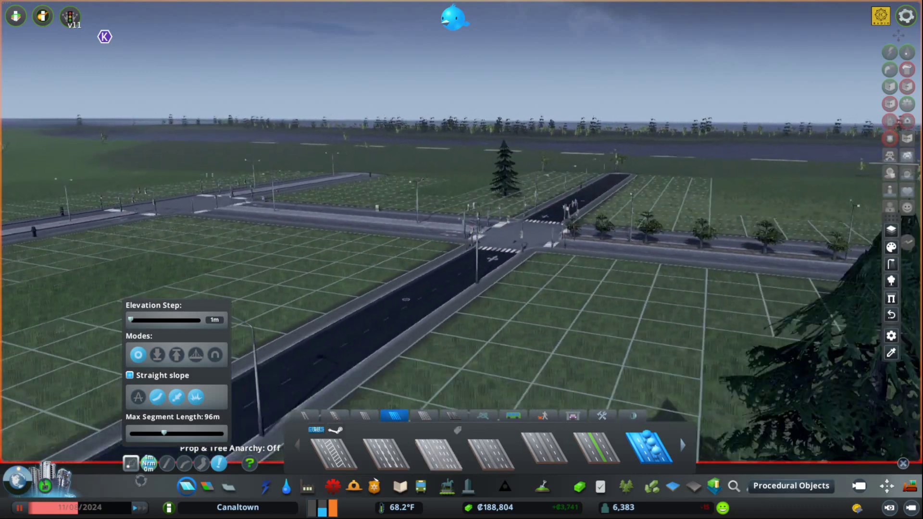
key(s)
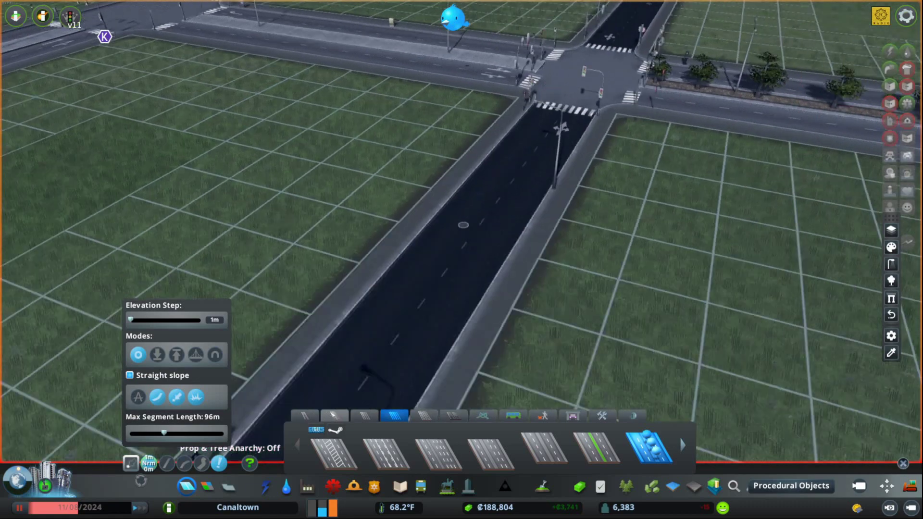
click(334, 415)
key(s)
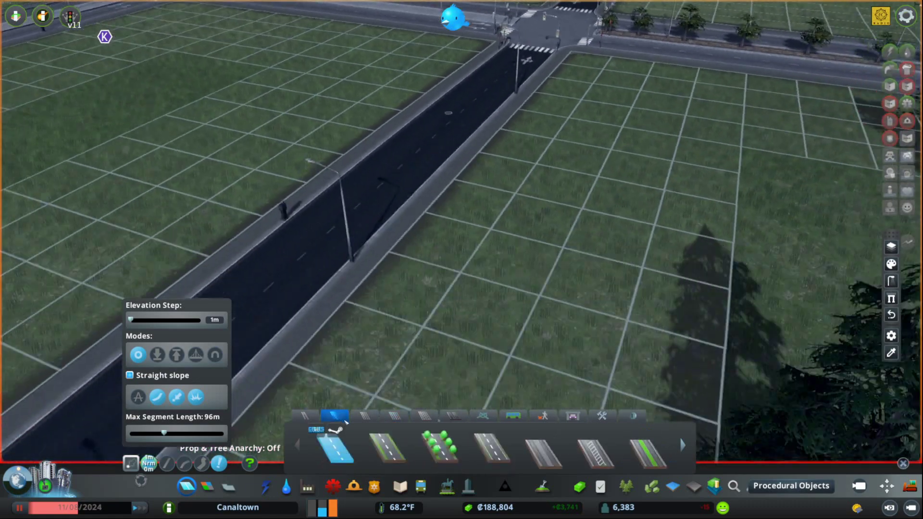
key(q)
key(a)
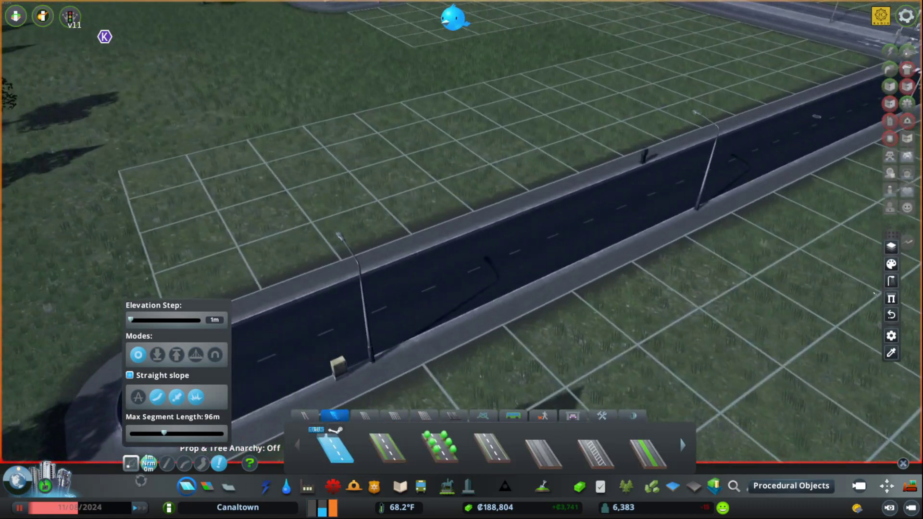
key(d)
key(w)
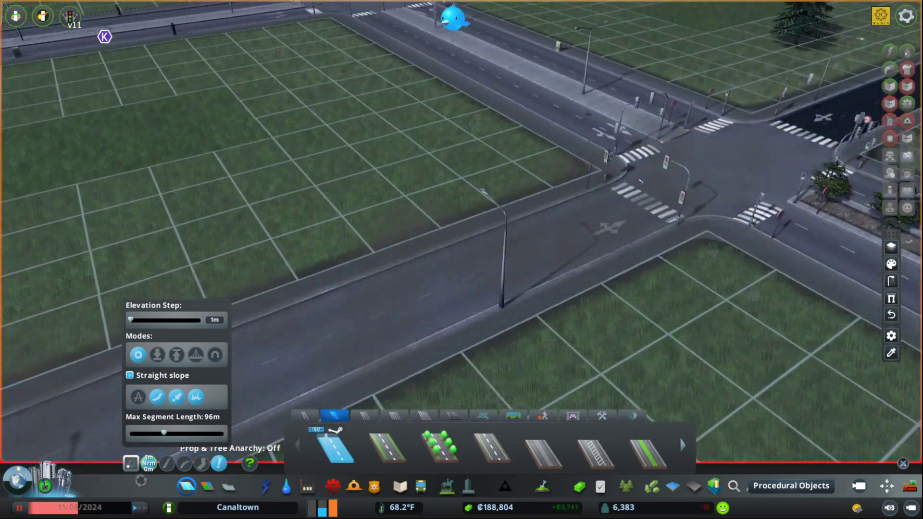
scroll(674, 207, down, 2)
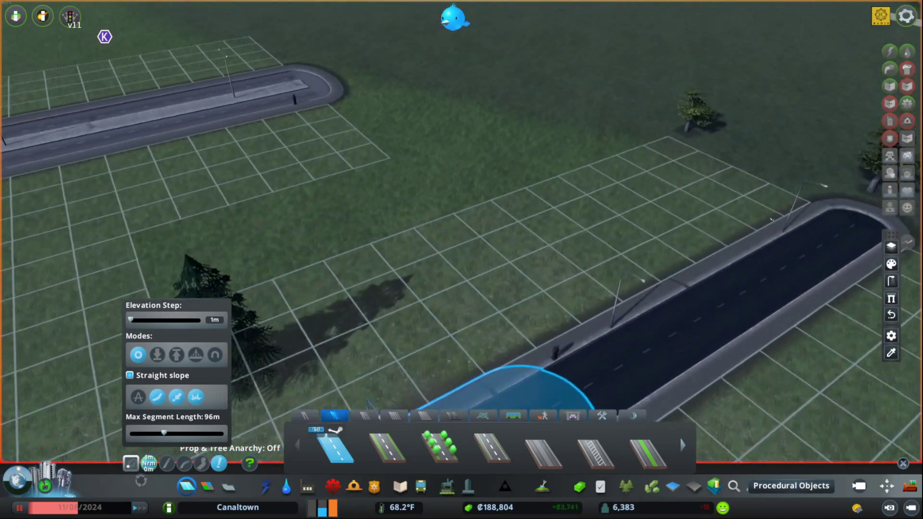
click(676, 209)
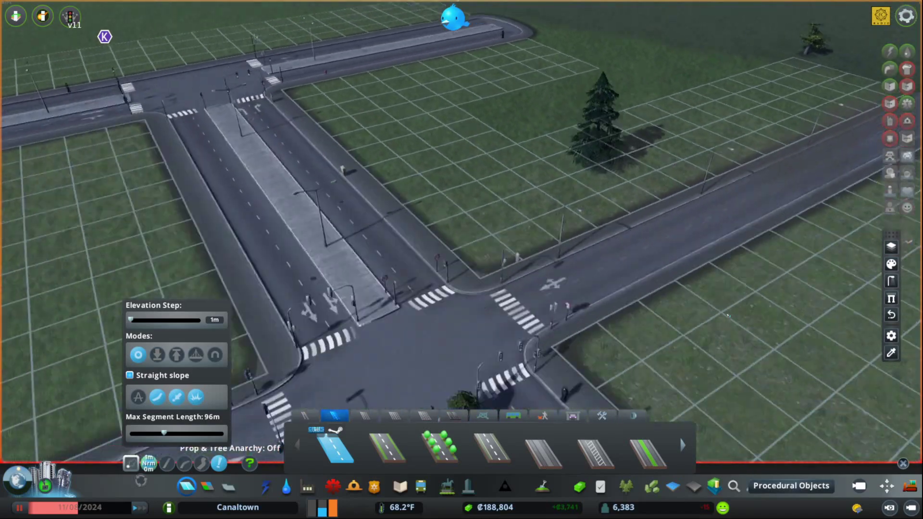
Step: Look over the junctions, the paved-median roads and the two-lane street in the new road layout
scroll(728, 315, down, 4)
drag(728, 316, 894, 246)
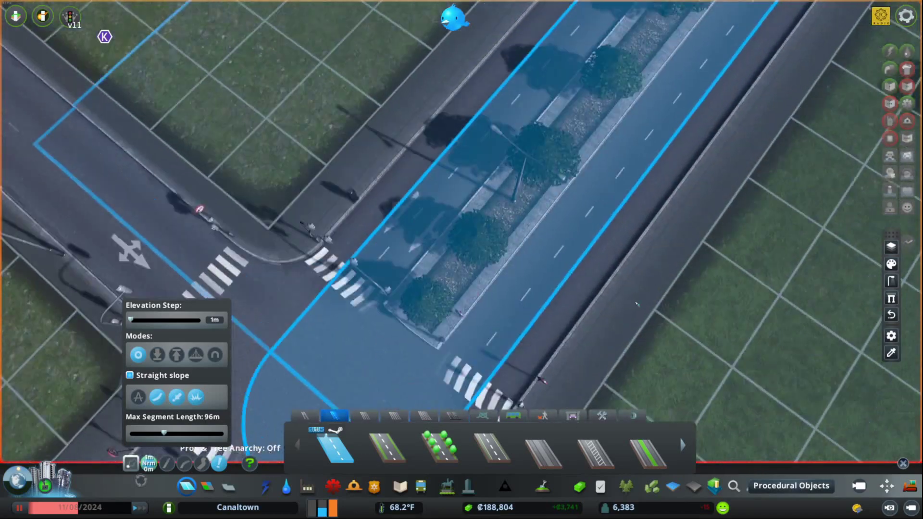
key(w)
key(a)
key(d)
key(s)
key(a)
key(w)
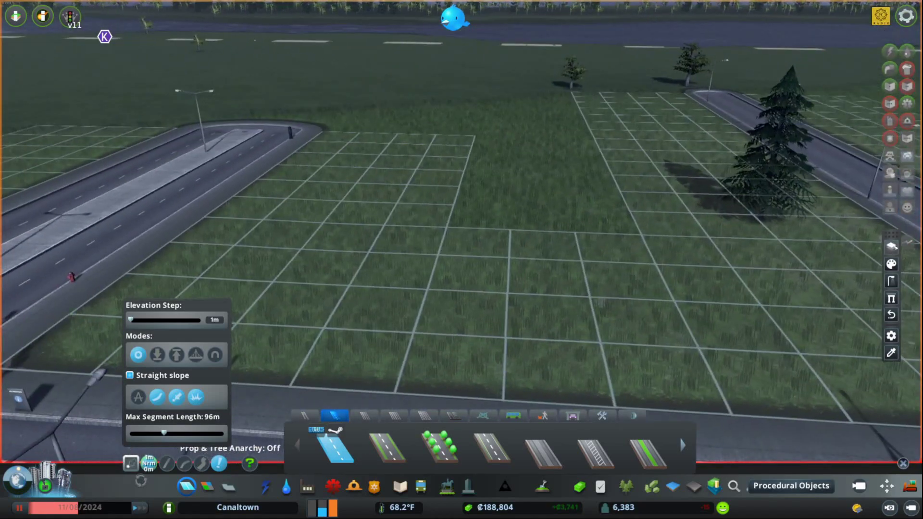
key(q)
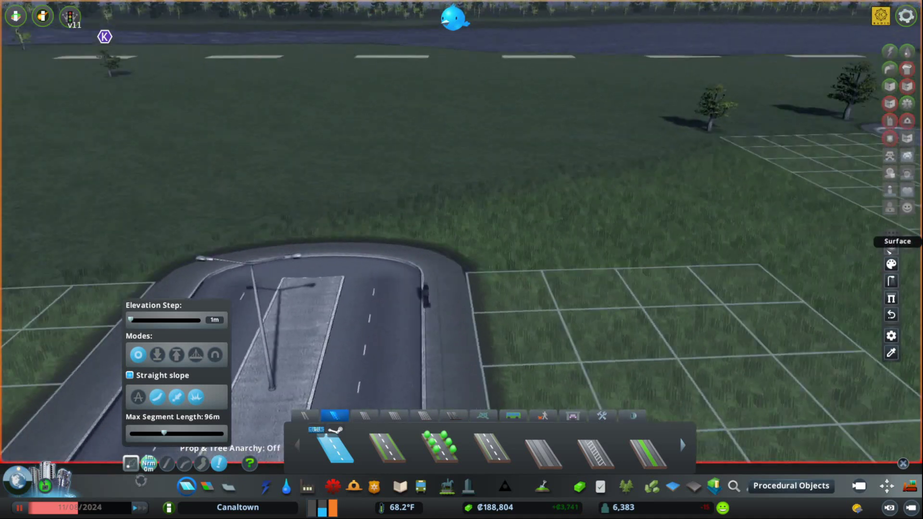
key(s)
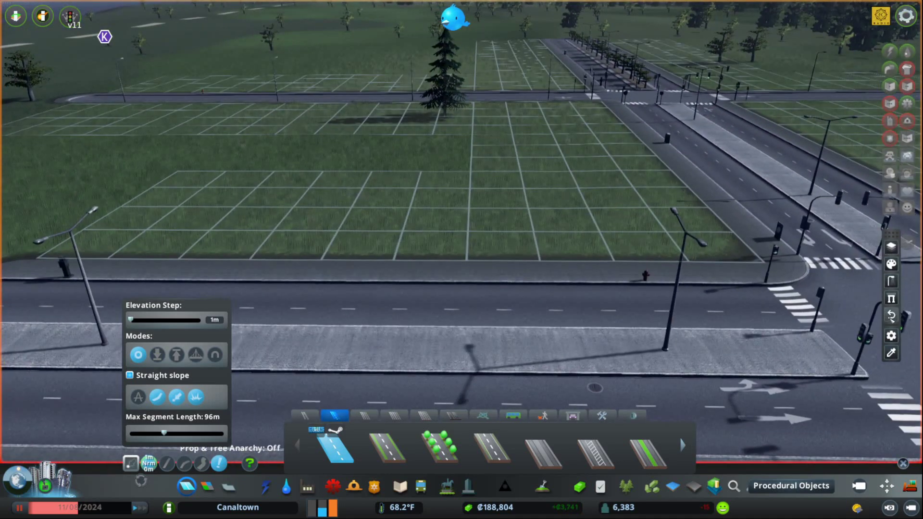
key(w)
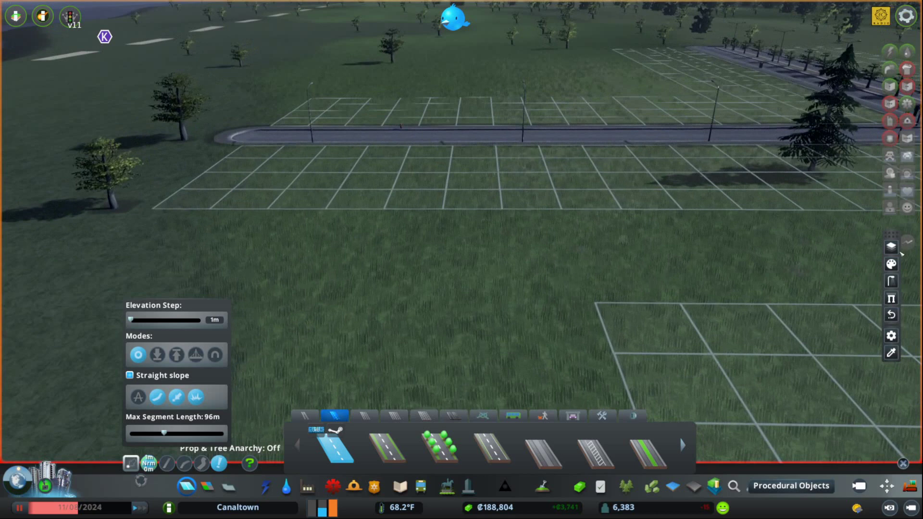
Step: Choose Gravel as the road surface and apply it to the segments of the two-lane street beside the junction
key(s)
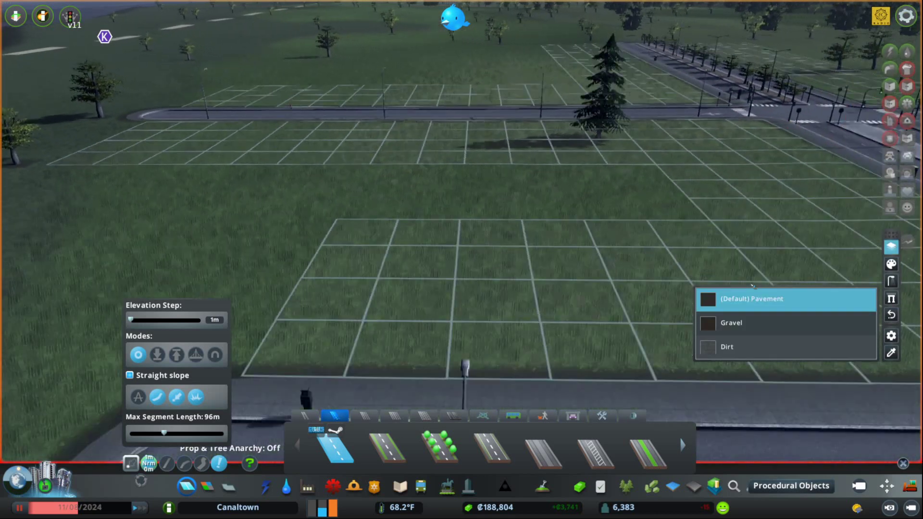
key(d)
key(r)
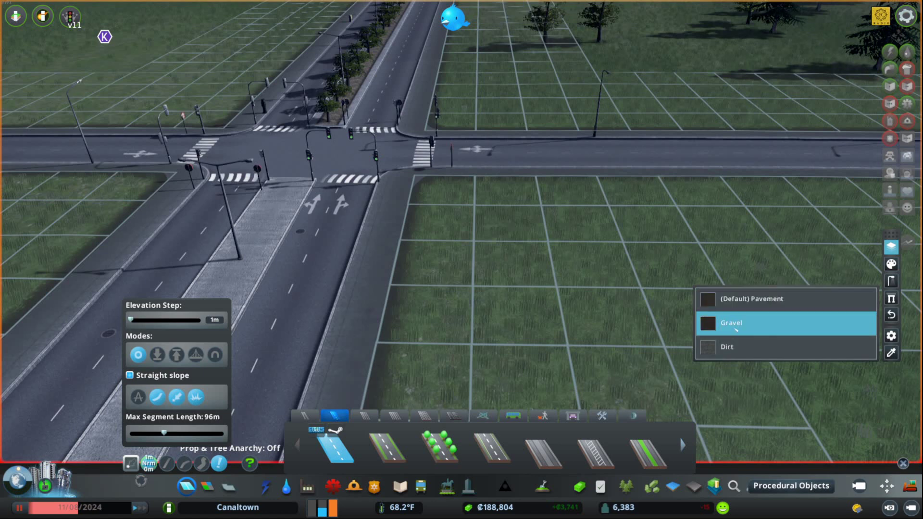
key(d)
key(s)
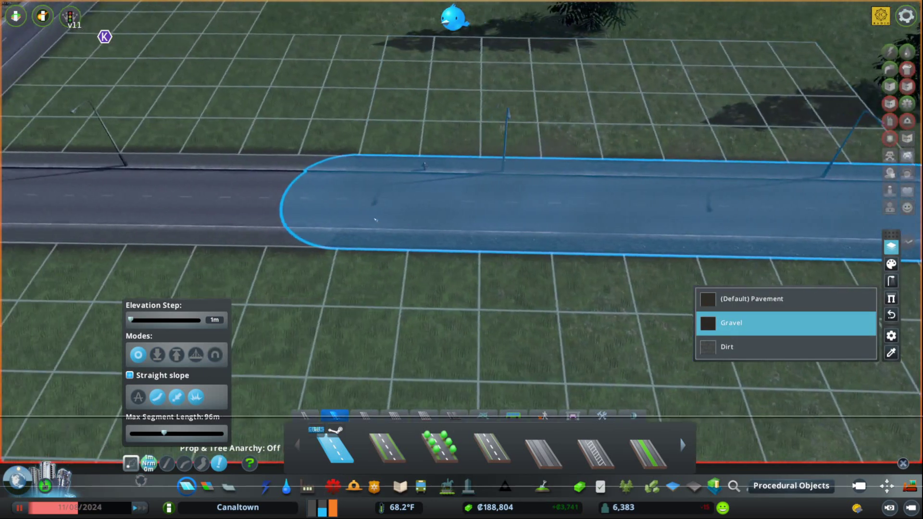
click(376, 220)
key(a)
click(412, 216)
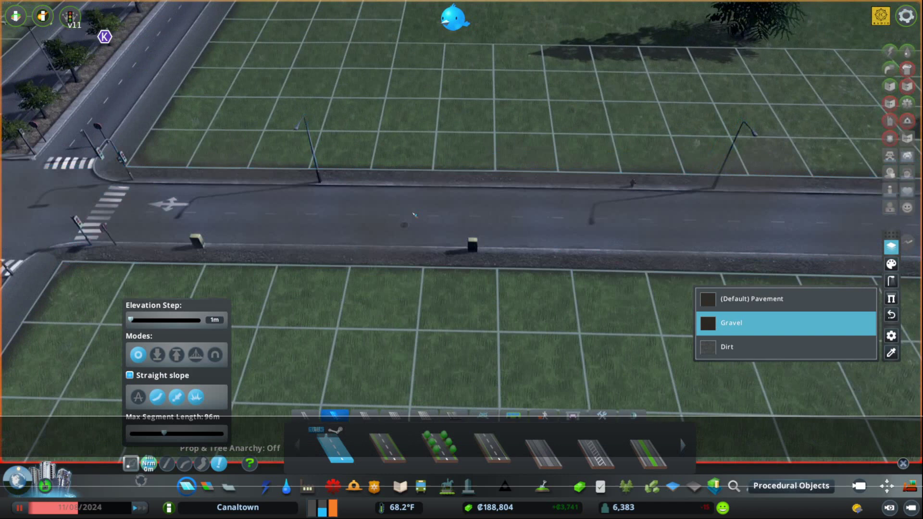
Step: Inspect the gravel edges of the two-lane street and choose Dirt as the road surface
key(w)
key(s)
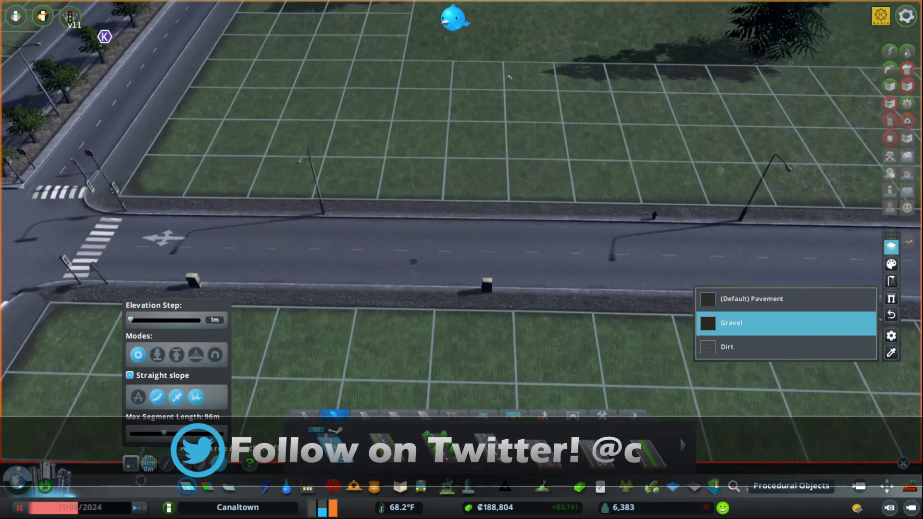
key(a)
key(s)
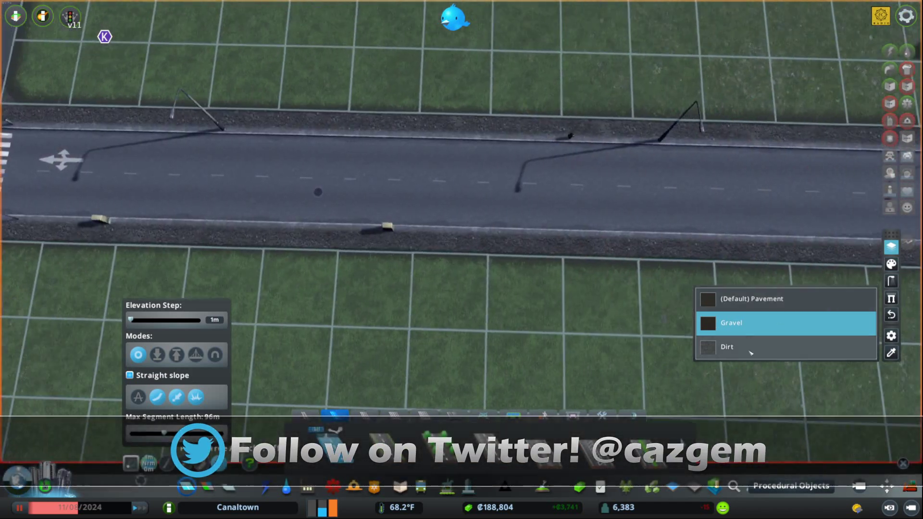
click(751, 354)
Step: Choose Old French Lamp Double as the street light and apply it to the two-lane street segments on one side of the junction
key(d)
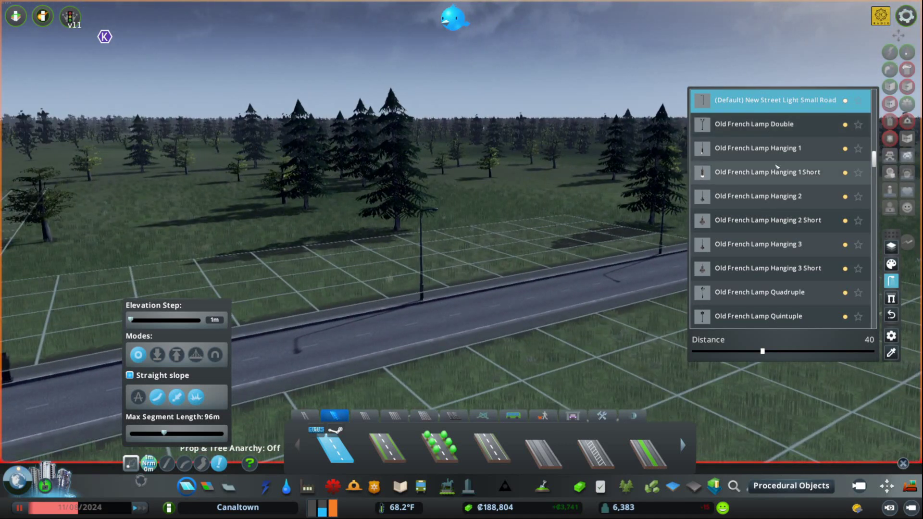
scroll(778, 167, down, 6)
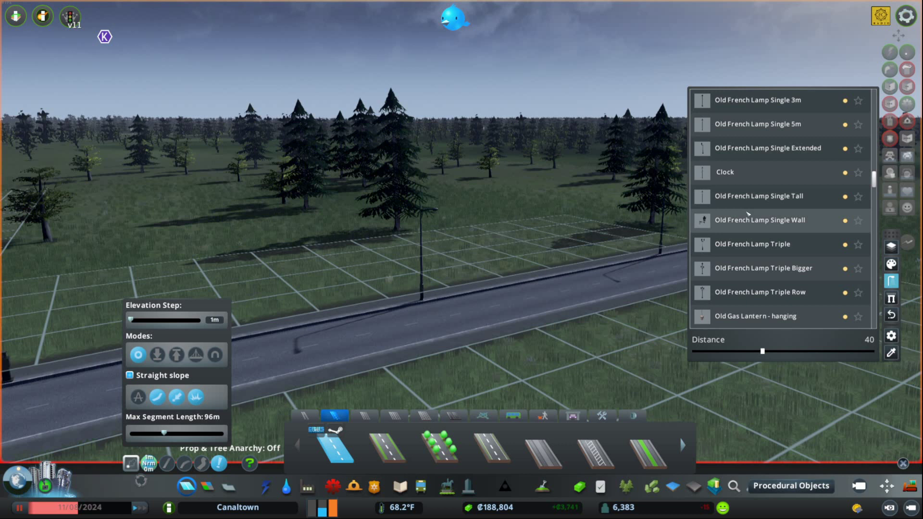
scroll(750, 211, up, 3)
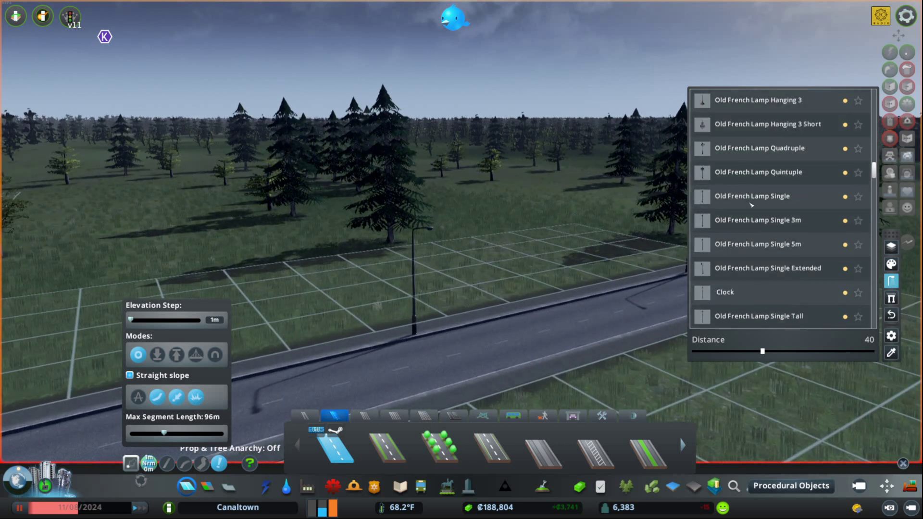
scroll(736, 169, up, 4)
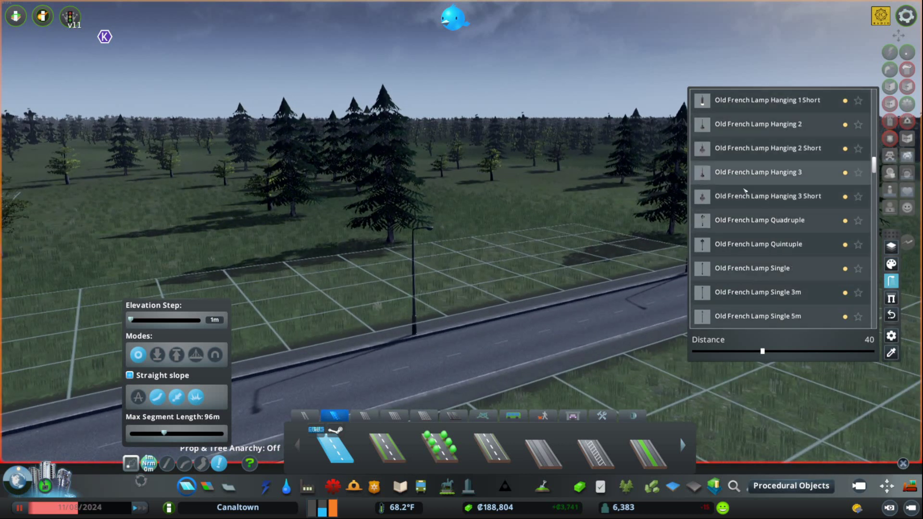
click(750, 148)
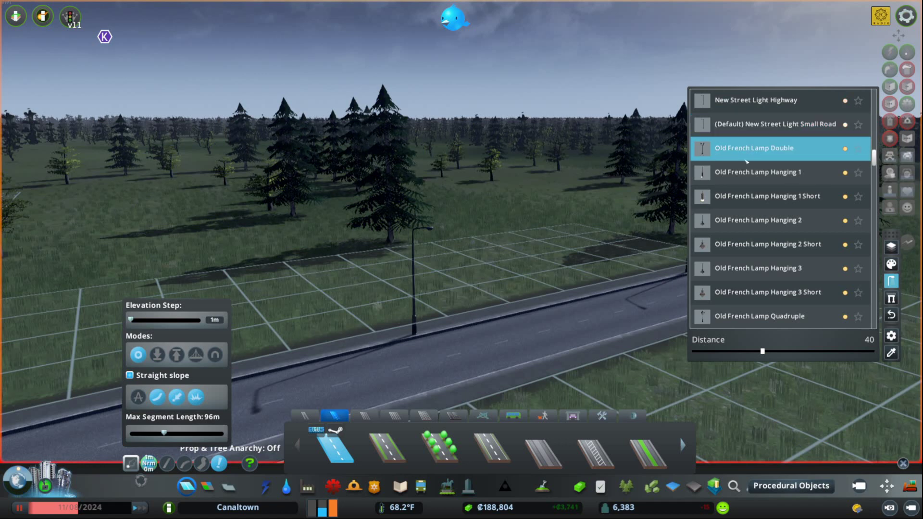
key(e)
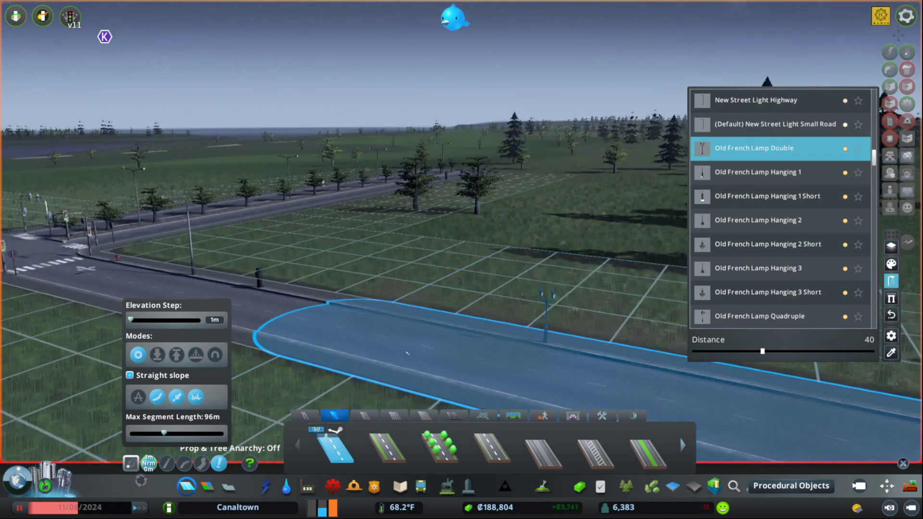
click(410, 318)
key(e)
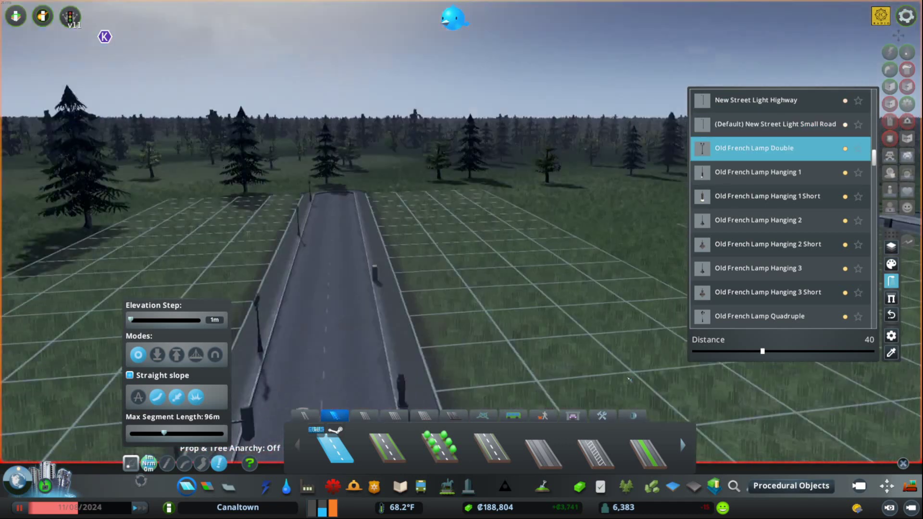
Step: Look over the double lamps along the two-lane street and compare them with the lights on the other roads around the junction
key(q)
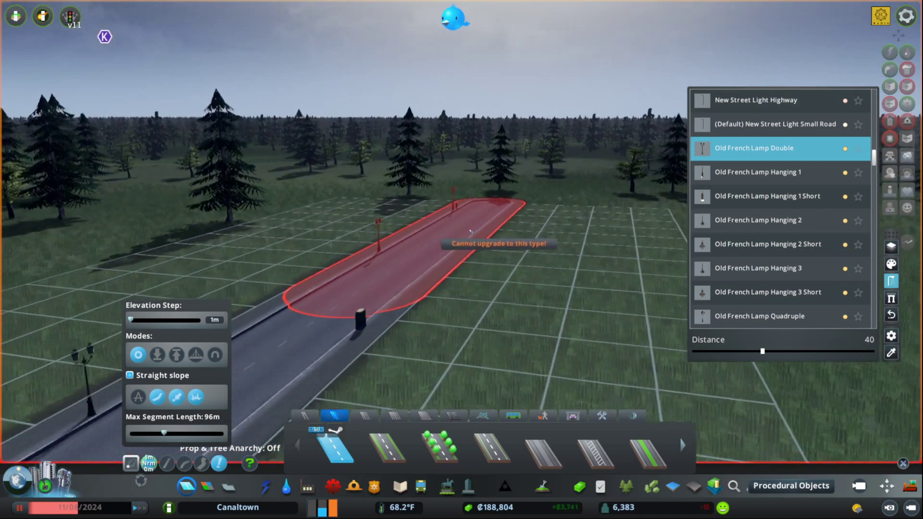
key(q)
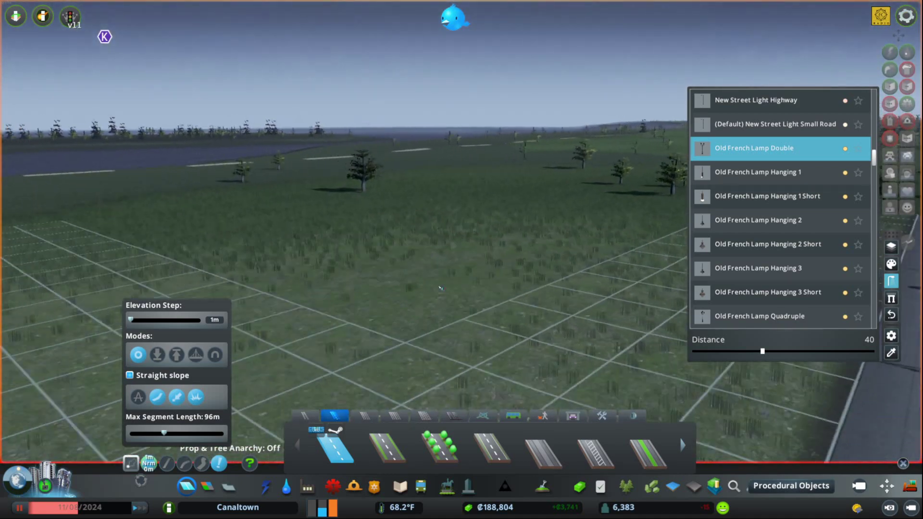
key(s)
key(a)
key(w)
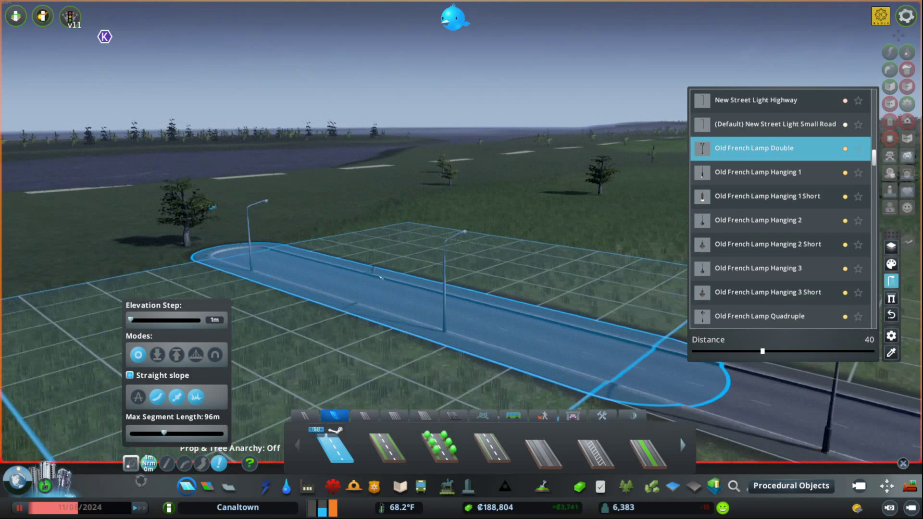
key(q)
key(a)
key(w)
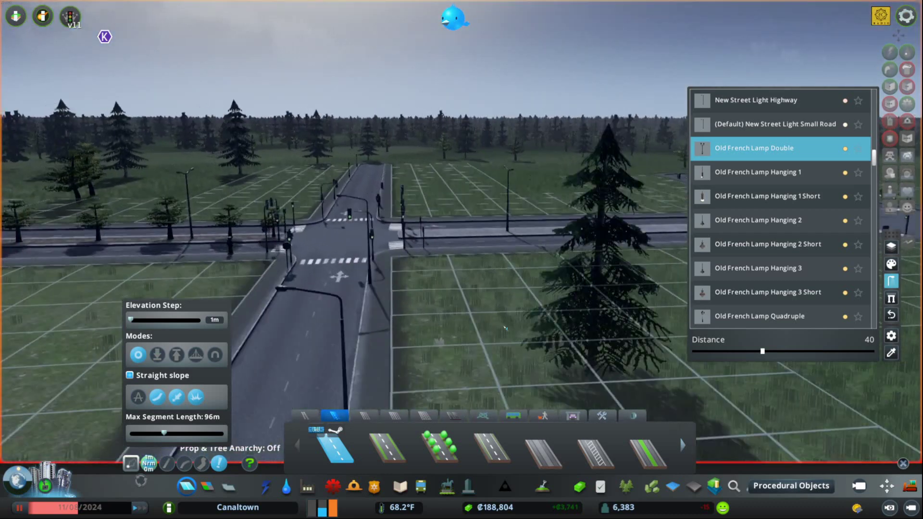
key(a)
key(w)
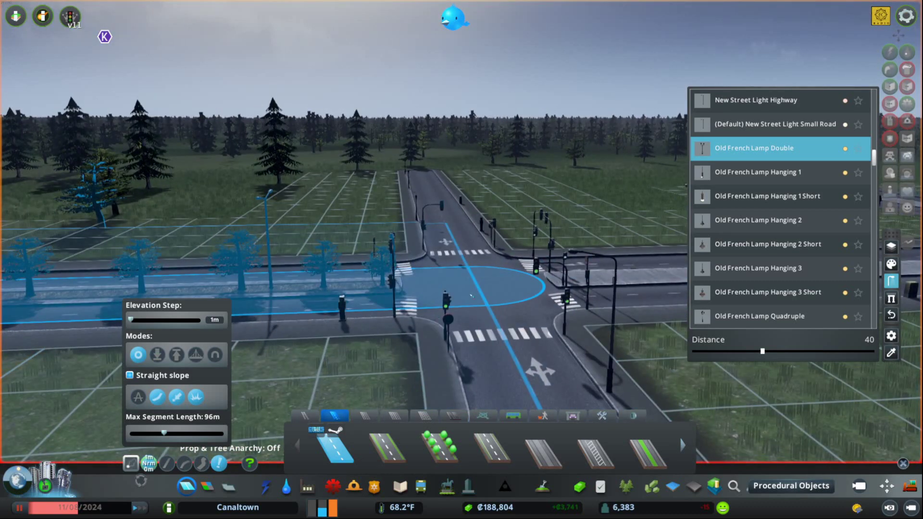
key(s)
key(d)
key(q)
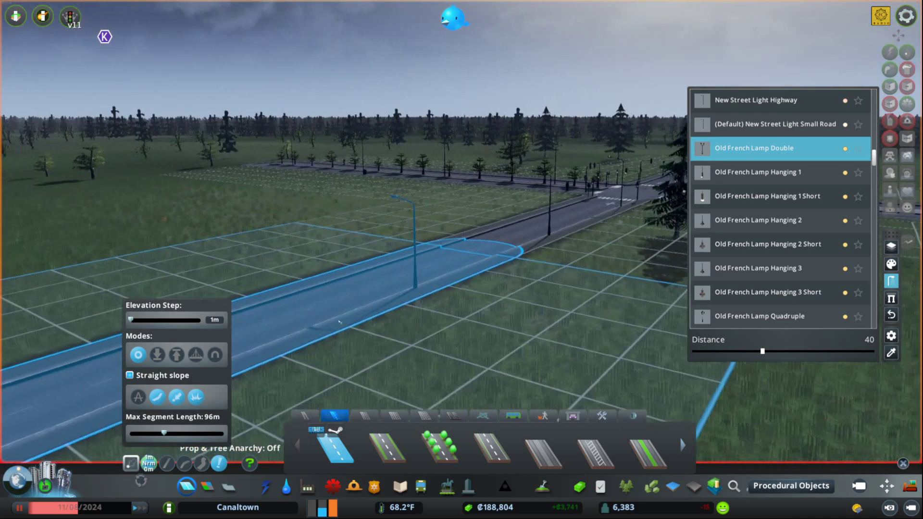
key(d)
key(w)
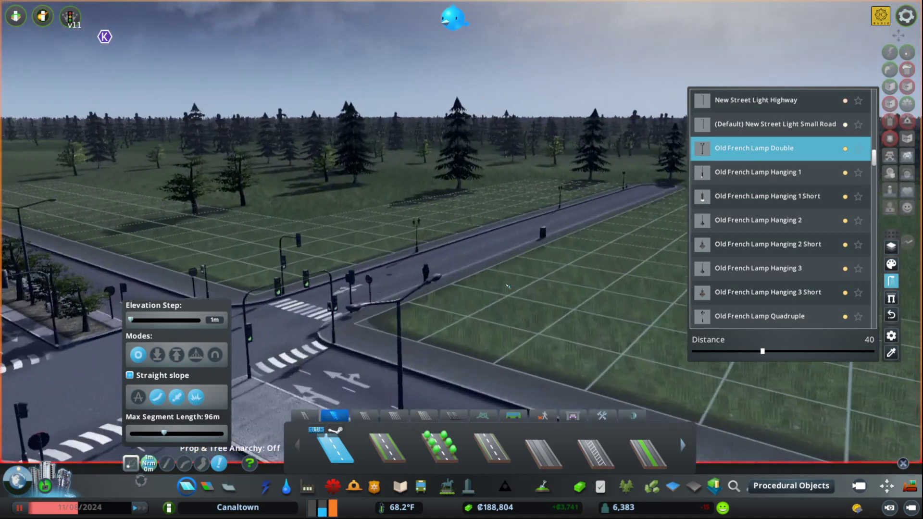
key(a)
key(q)
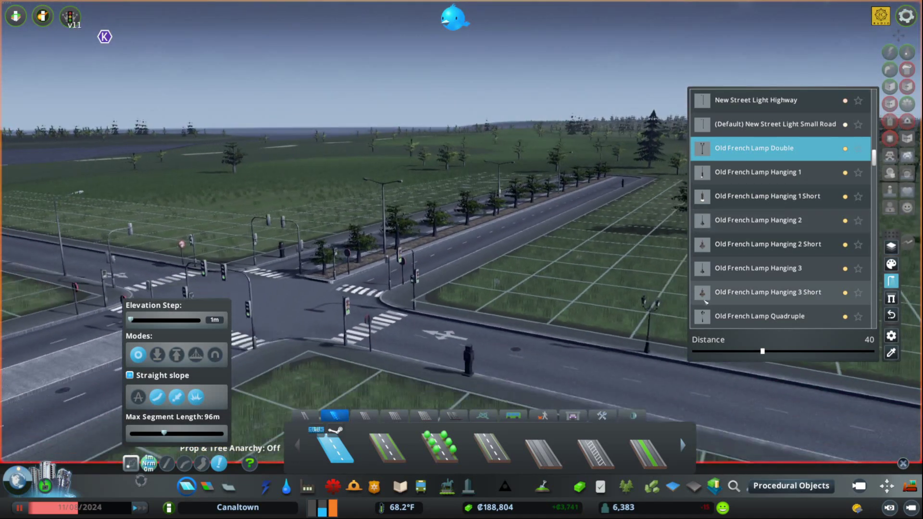
key(s)
key(d)
Step: Switch the street light to Old French Lamp Quadruple and apply it to the same two-lane street segments
click(711, 318)
key(w)
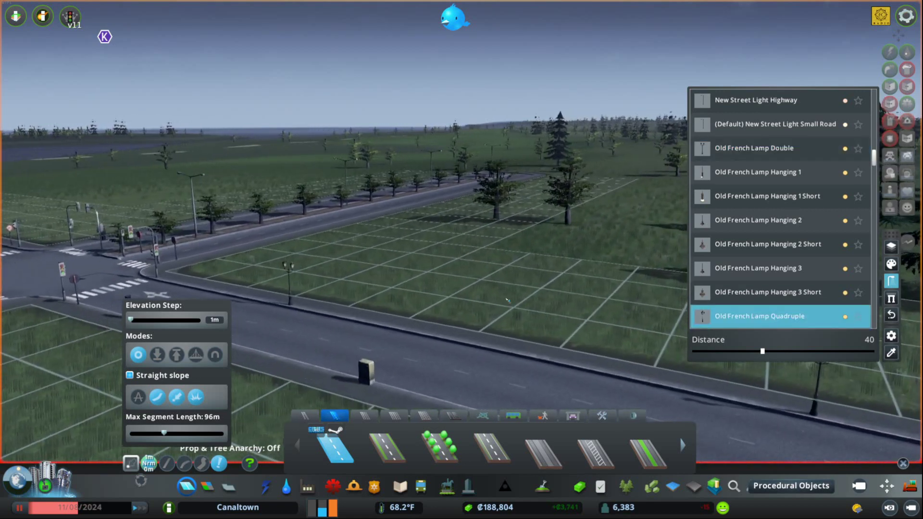
key(f)
key(d)
mouse_move(433, 284)
mouse_down()
mouse_move(409, 279)
mouse_move(451, 255)
mouse_up()
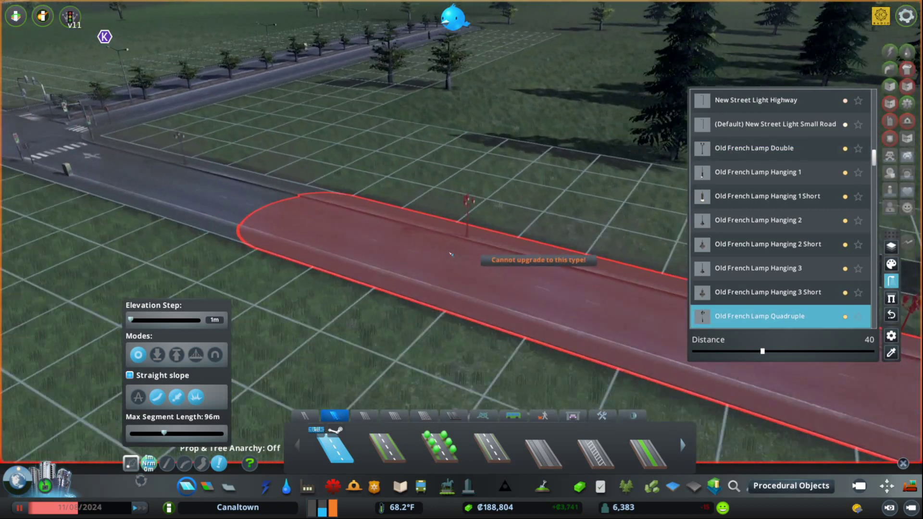
Step: Inspect the quadruple lamps from above and at street level, including the street's section across the junction
scroll(451, 255, down, 3)
key(a)
key(f)
scroll(413, 191, up, 3)
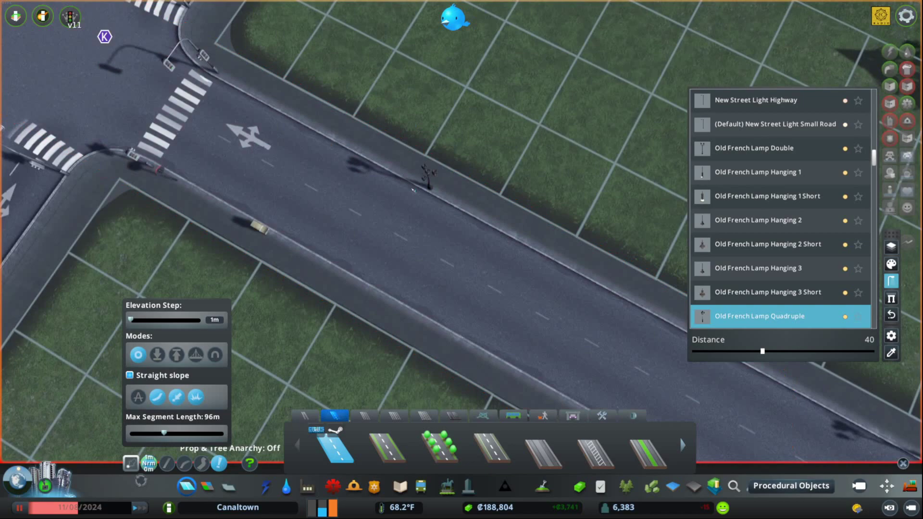
drag(414, 191, 415, 240)
key(w)
key(a)
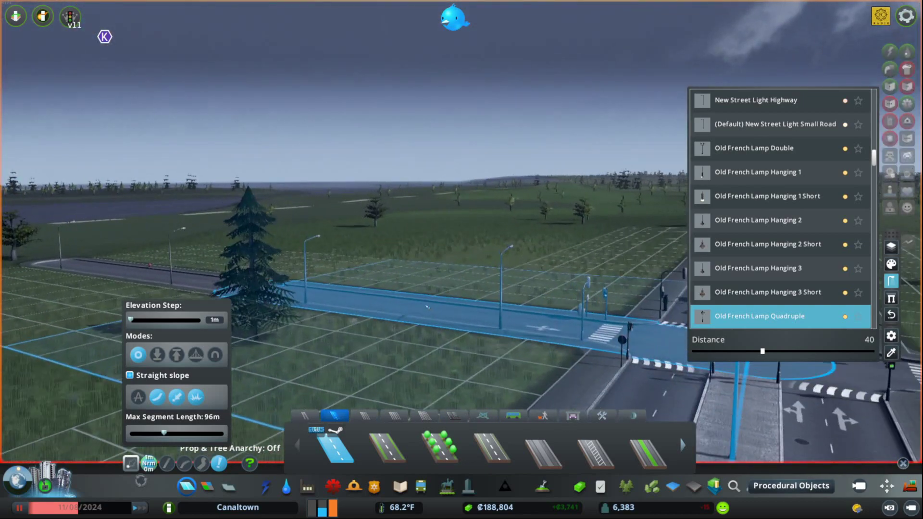
mouse_move(540, 287)
mouse_down()
mouse_move(650, 308)
mouse_move(758, 350)
mouse_move(533, 287)
mouse_up()
key(d)
key(d)
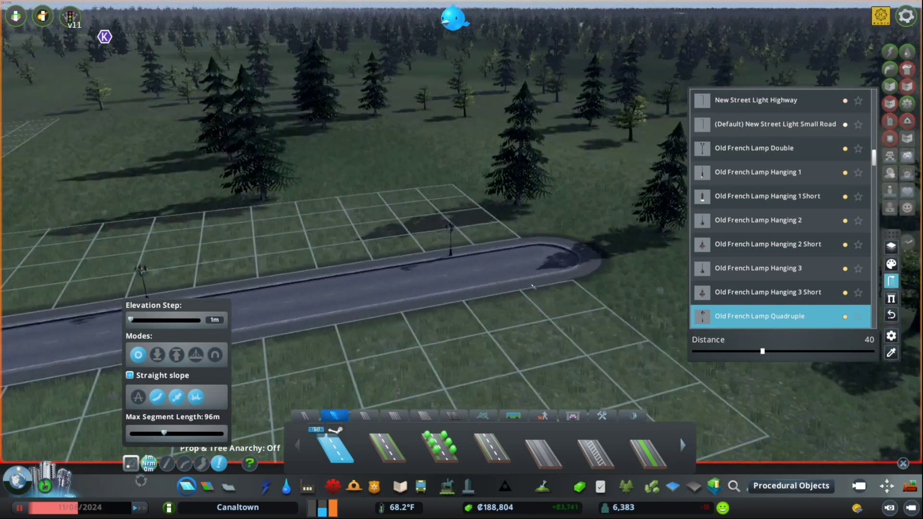
Step: Set the street light distance to 11, apply it to the street with quadruple lamps, and check the spacing up to the junction
key(d)
key(s)
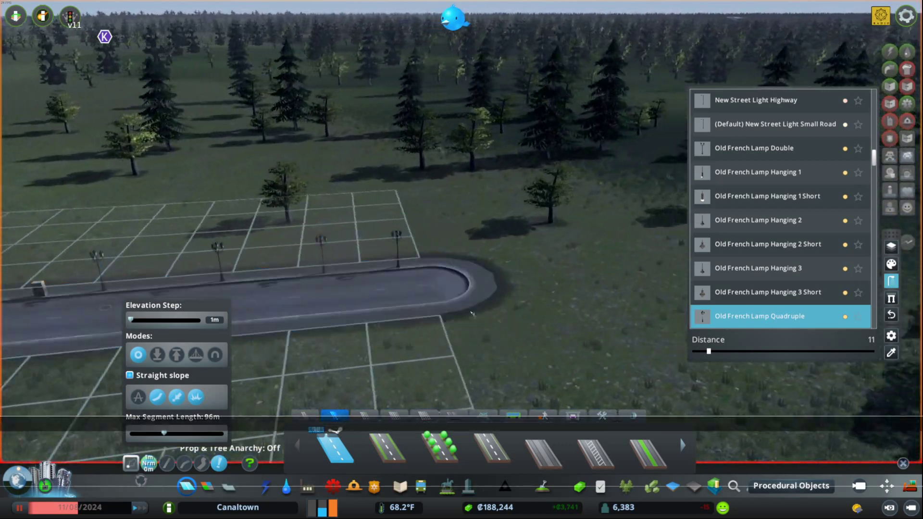
key(a)
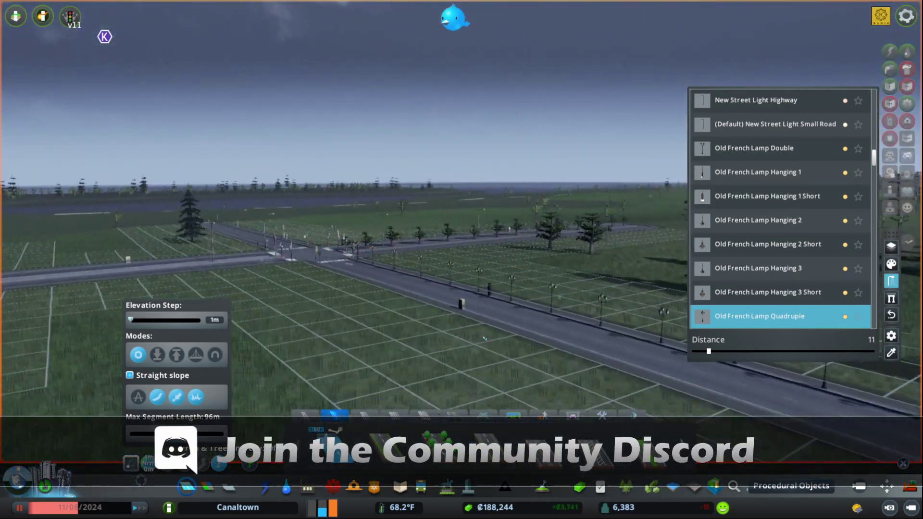
scroll(500, 342, up, 5)
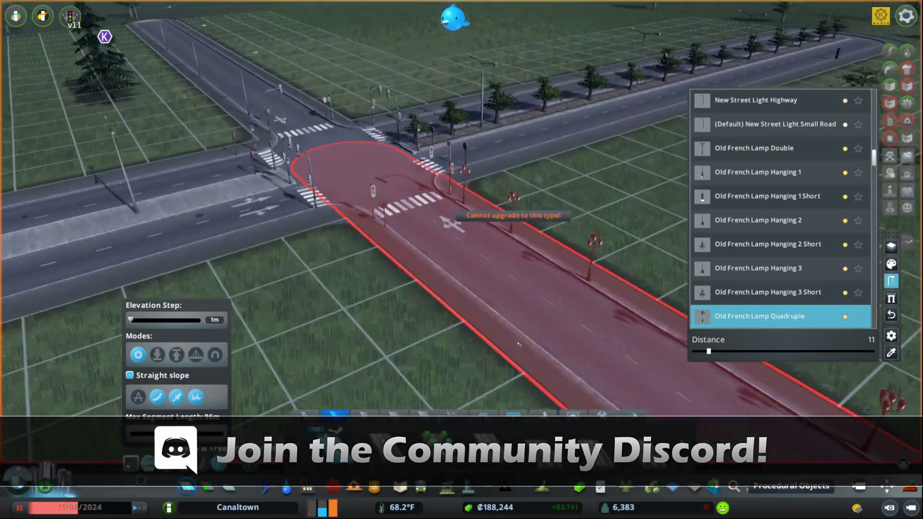
drag(520, 344, 483, 344)
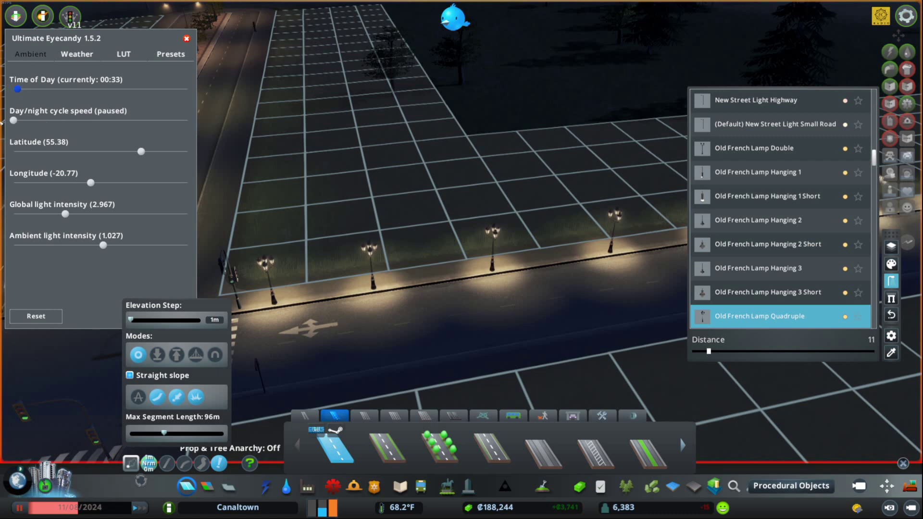
Step: View the lit quadruple lamps at night and set the time of day to 10:38 in Ultimate Eyecandy
scroll(314, 181, down, 3)
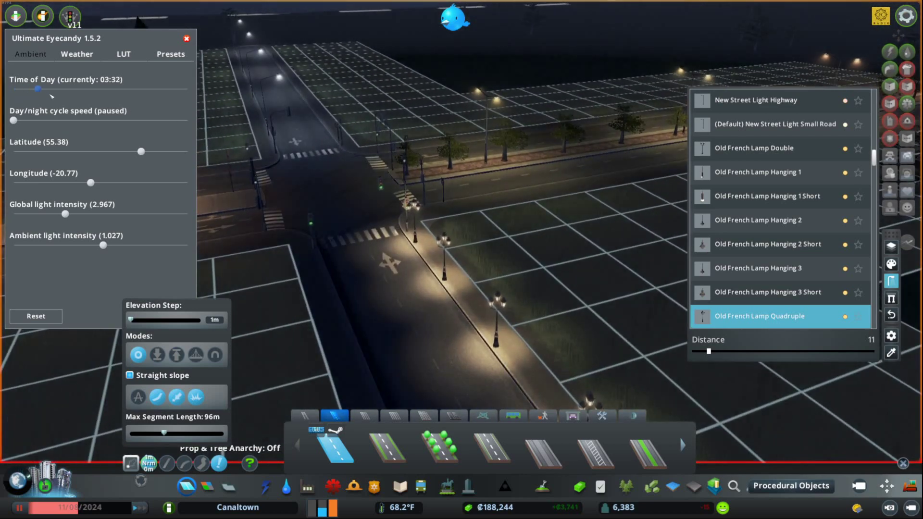
drag(51, 96, 91, 94)
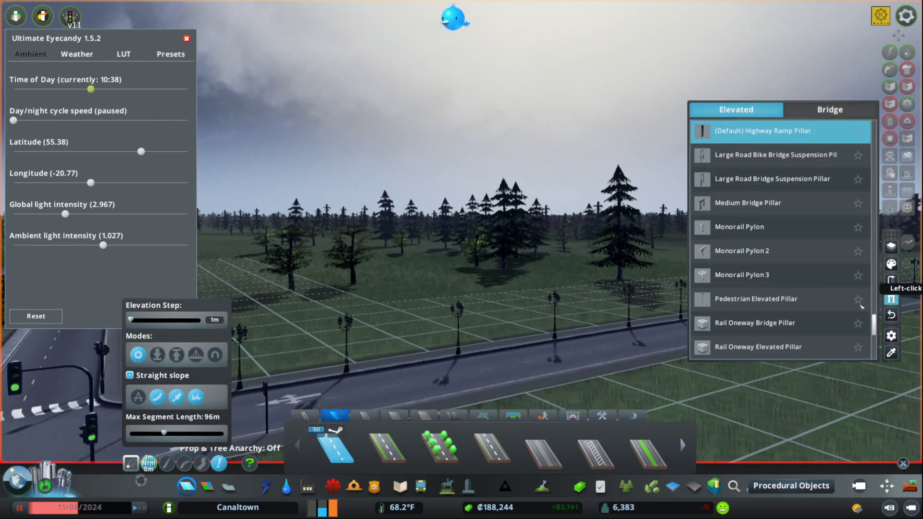
Step: Build a straight elevated two-lane road at 16 m beside the street with the default Highway Ramp Pillar
drag(625, 380, 165, 366)
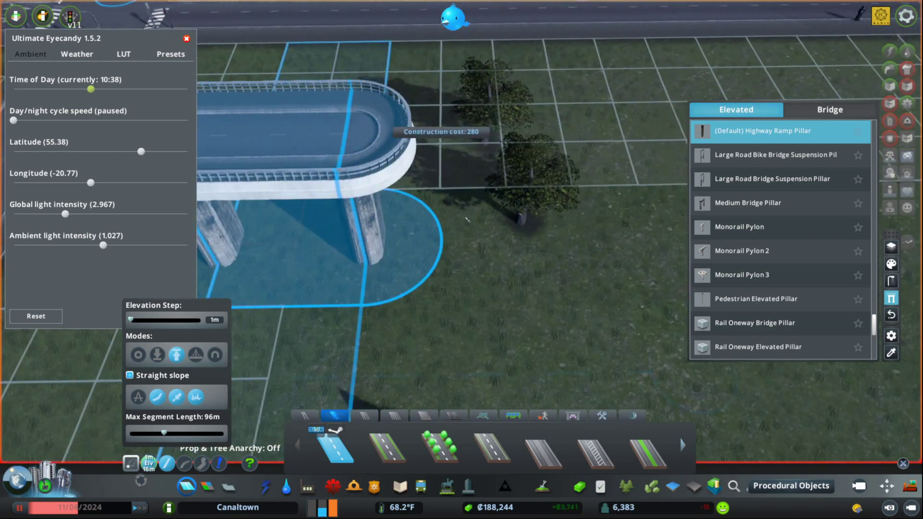
click(553, 173)
drag(553, 174, 427, 231)
Step: Choose Monorail Pylon as the elevated pillar and build a second elevated road parallel to the first
click(750, 227)
key(a)
key(s)
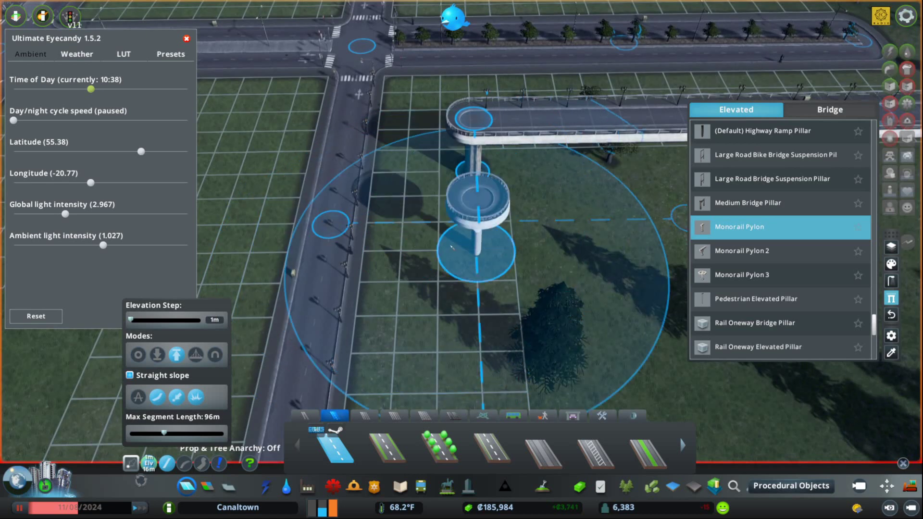
click(455, 251)
key(d)
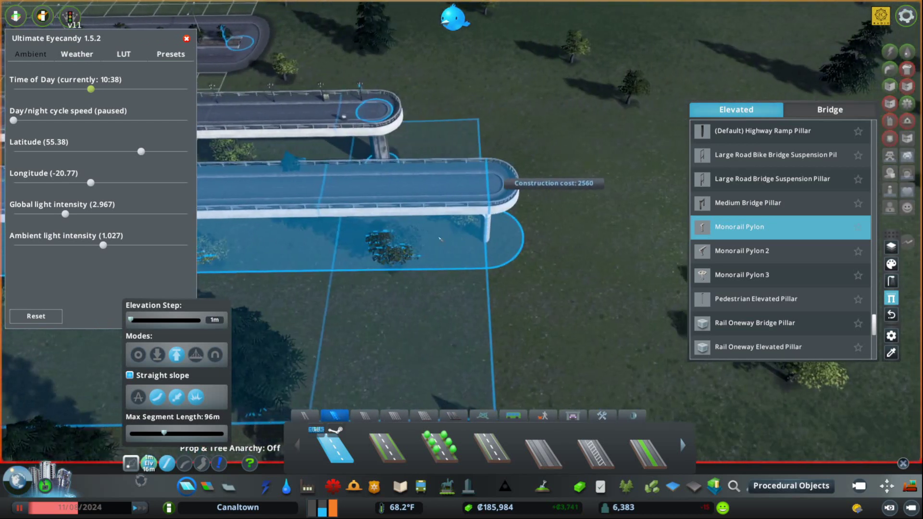
key(a)
click(538, 229)
drag(539, 228, 418, 372)
key(w)
key(s)
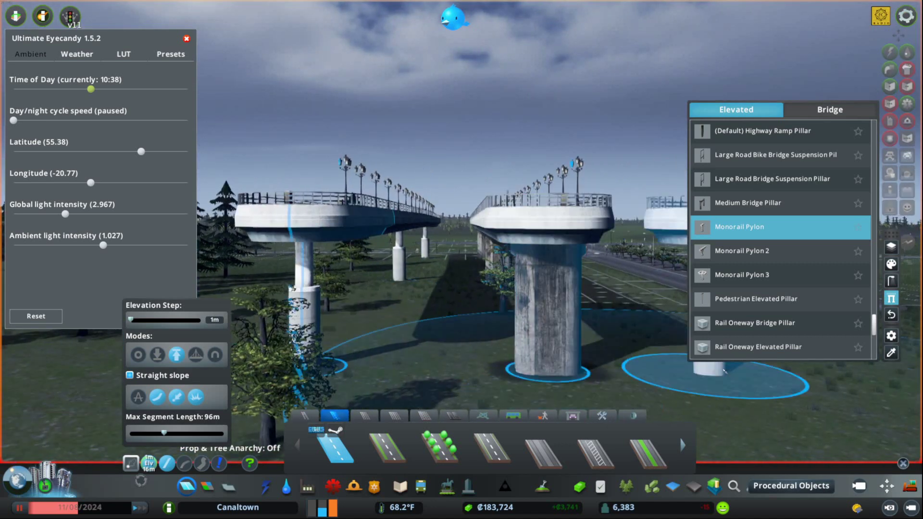
Step: Choose Monorail Pylon 2 as the elevated pillar, build a third parallel elevated road, and inspect its supports
click(723, 251)
key(a)
drag(556, 330, 466, 304)
key(w)
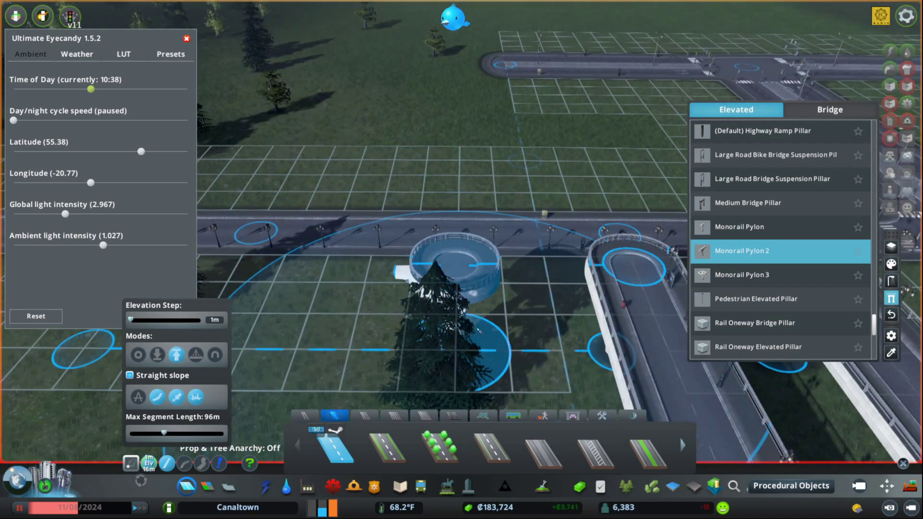
click(478, 331)
key(s)
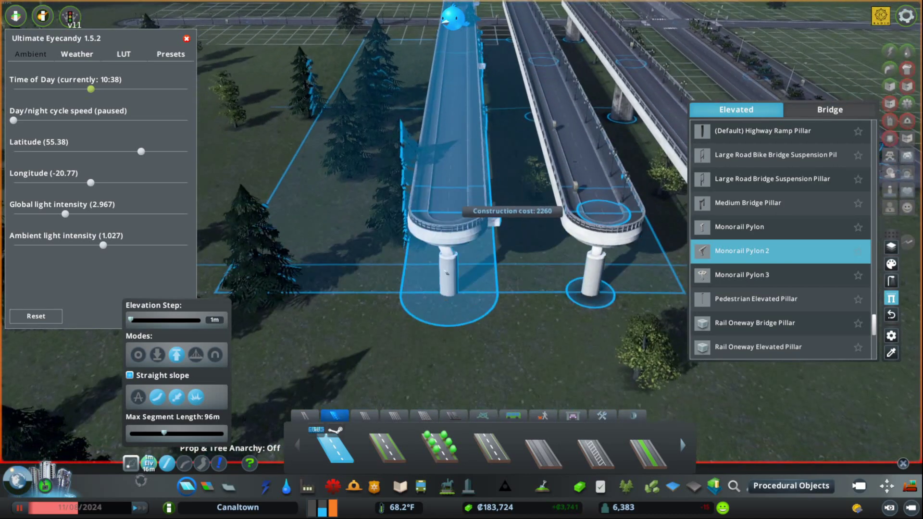
click(447, 273)
scroll(481, 289, up, 5)
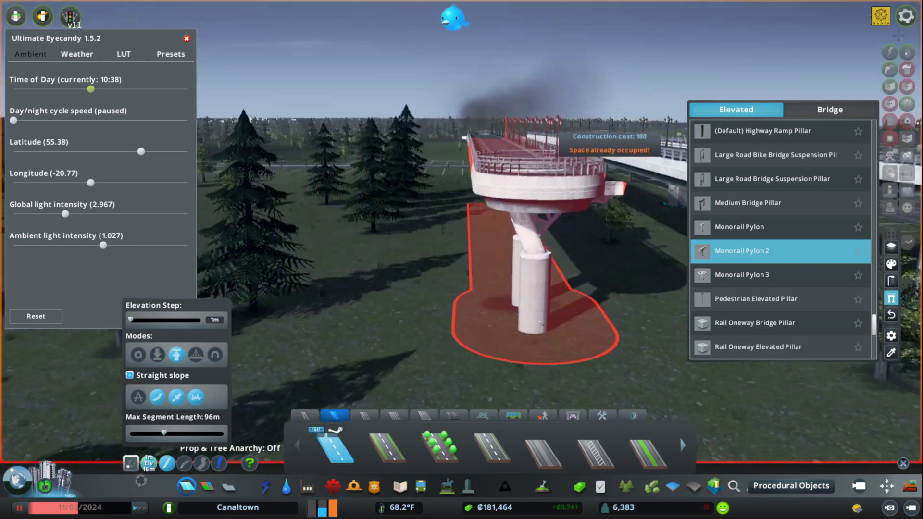
scroll(540, 322, down, 3)
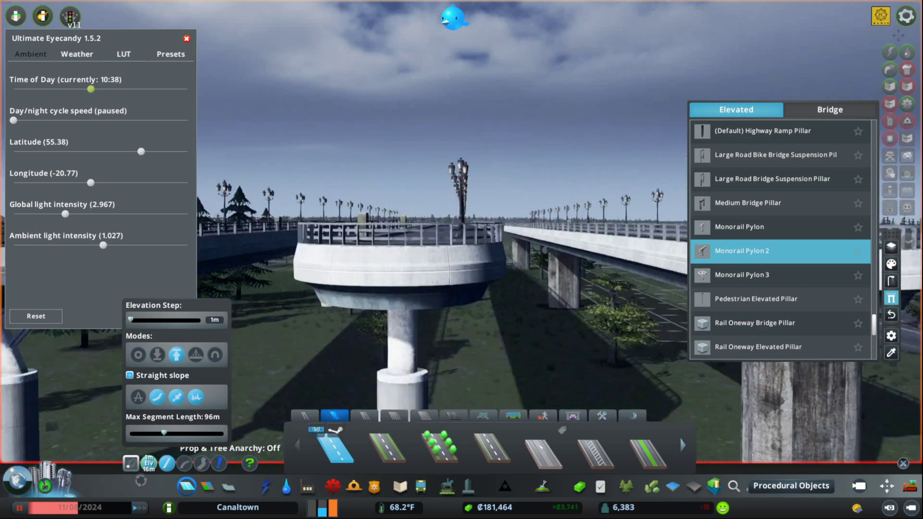
key(a)
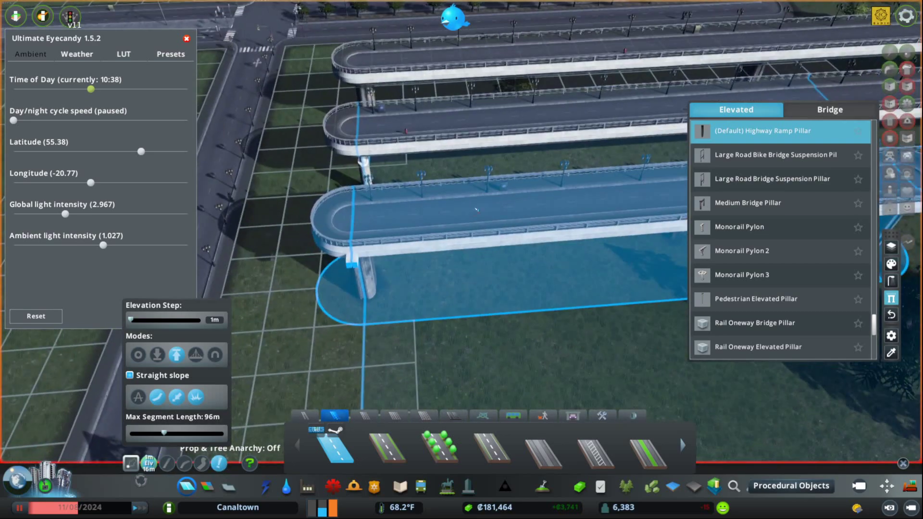
Step: Upgrade the third parallel elevated road to the default Highway Ramp Pillar and inspect its supports
click(476, 210)
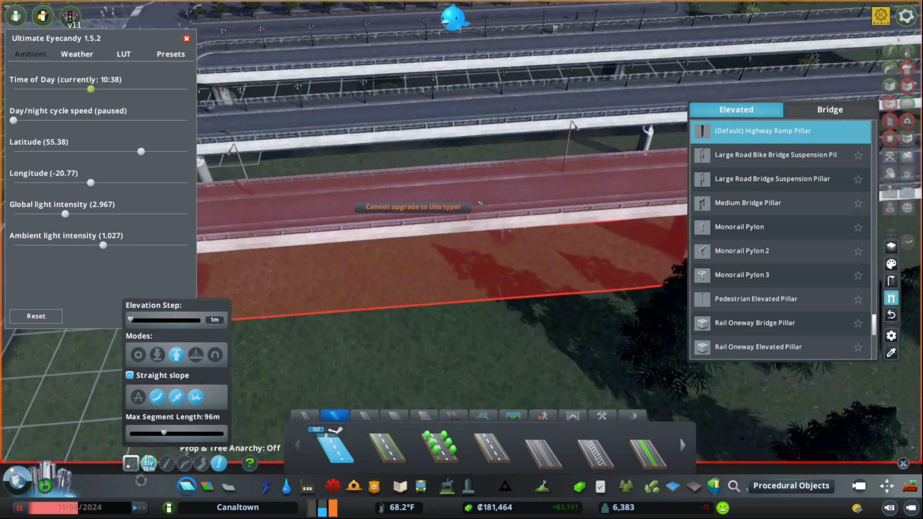
click(470, 218)
scroll(433, 289, up, 5)
key(q)
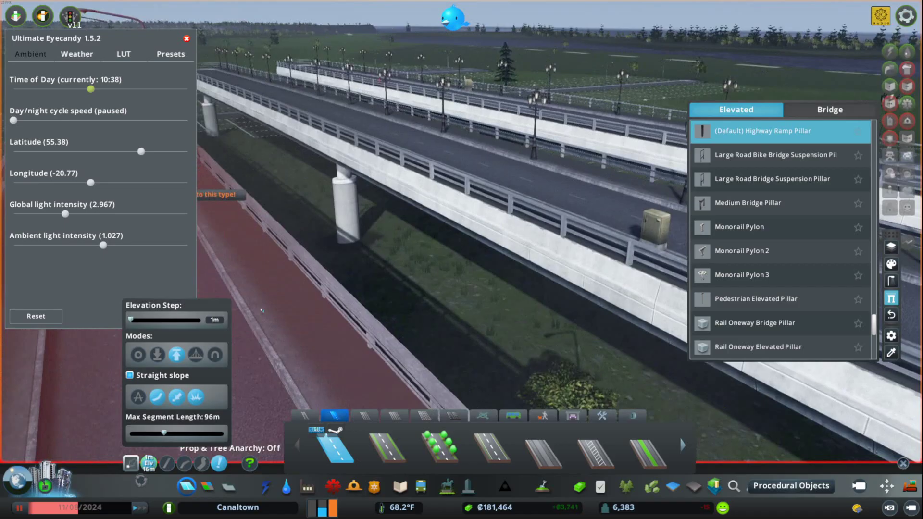
key(d)
key(s)
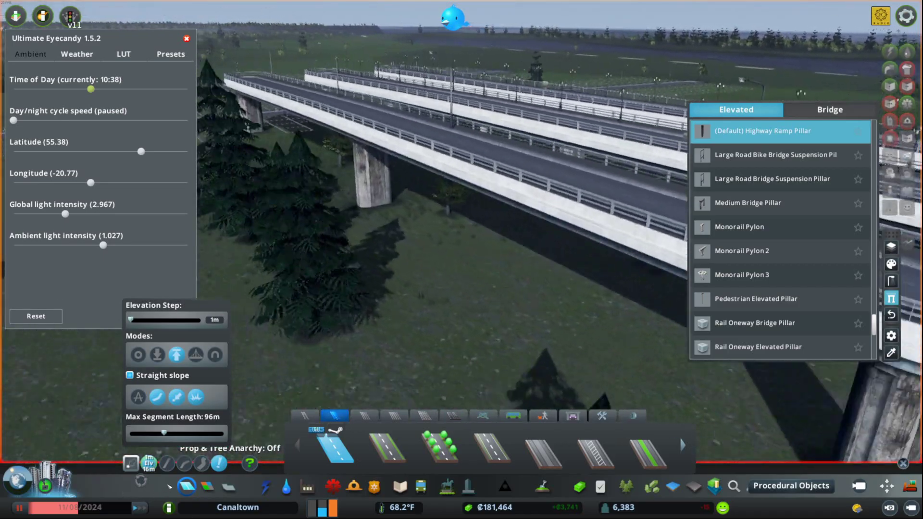
Step: Build another straight elevated two-lane road at 16 m with the default Highway Ramp Pillar and compare the pillars
click(167, 464)
click(514, 163)
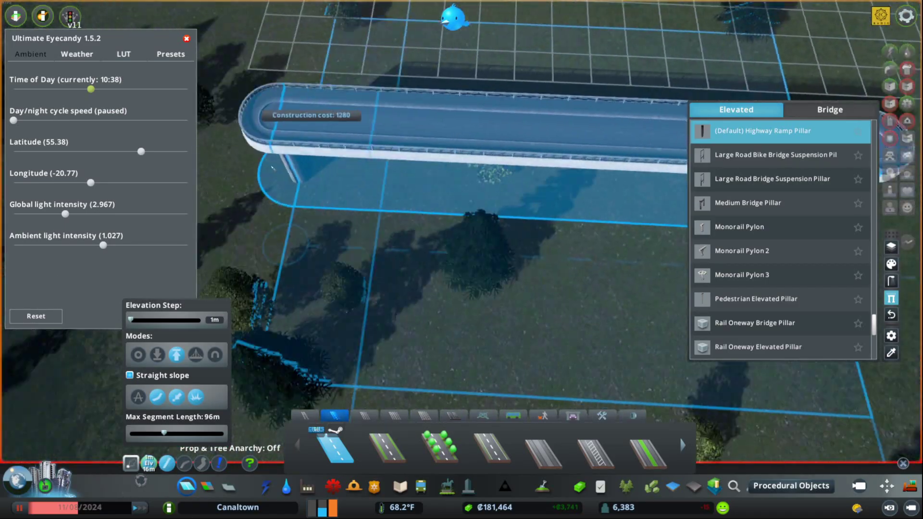
click(308, 166)
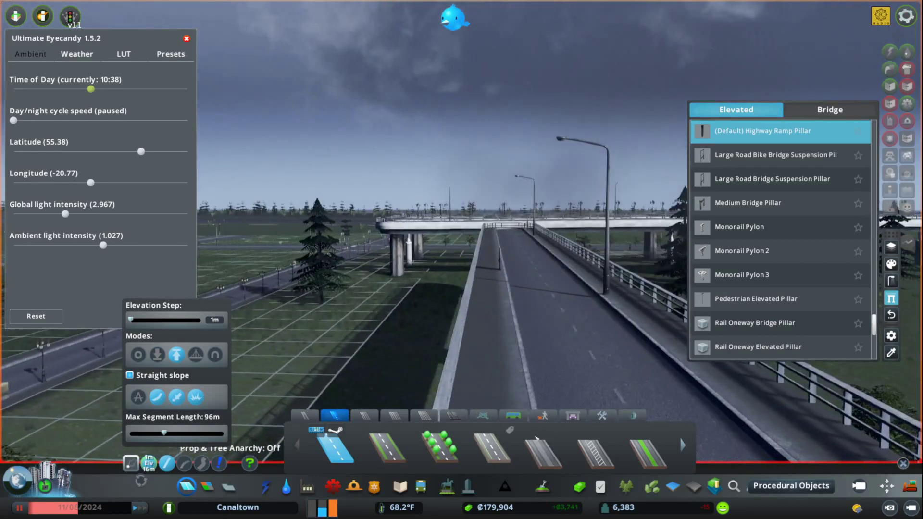
key(a)
key(w)
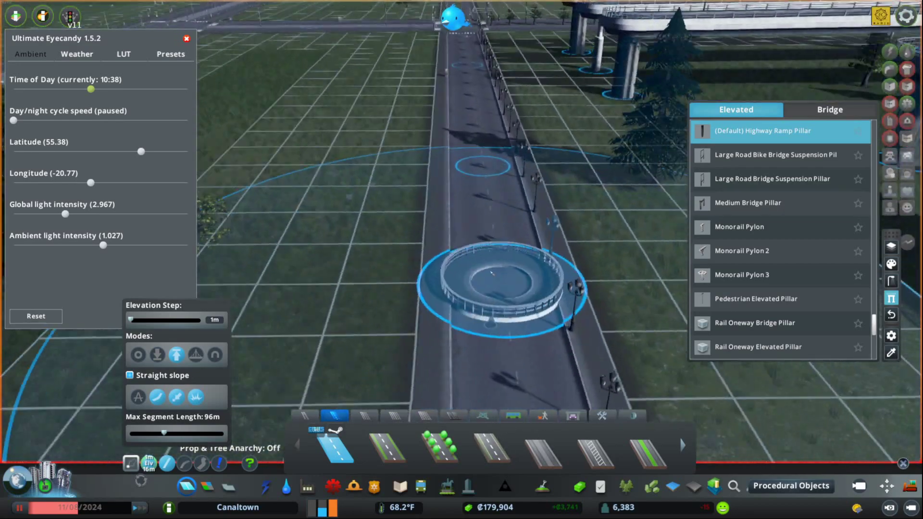
key(a)
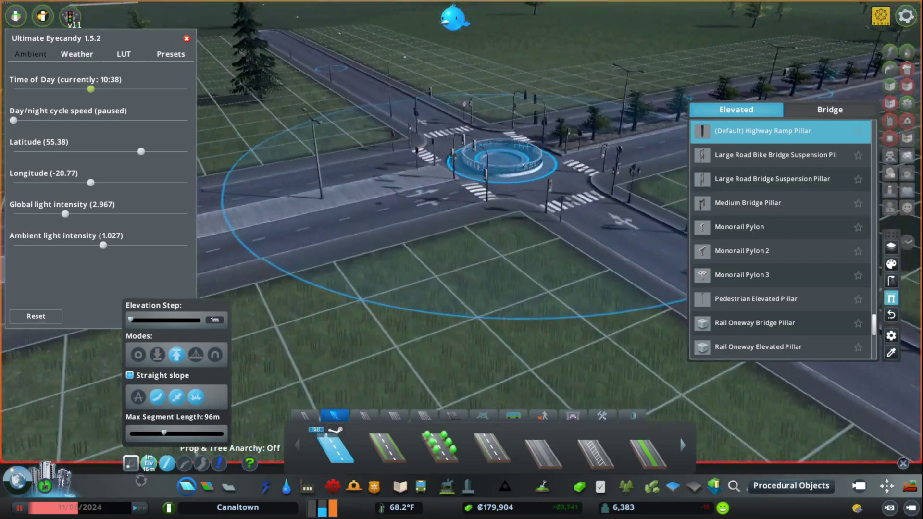
middle_click(515, 162)
key(w)
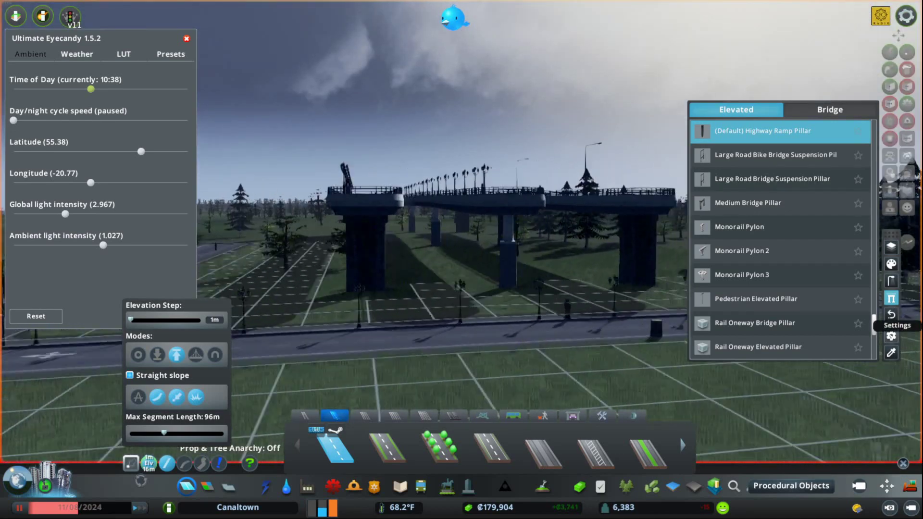
Step: Open the road skin settings and examine the options for saving selections globally, hiding blacklisted items and auto-scrolling to the selected item
click(891, 335)
key(a)
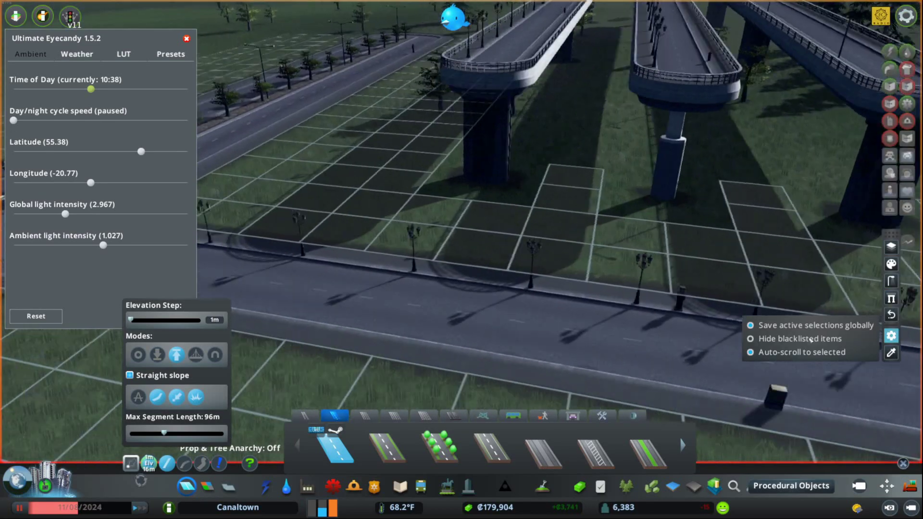
key(s)
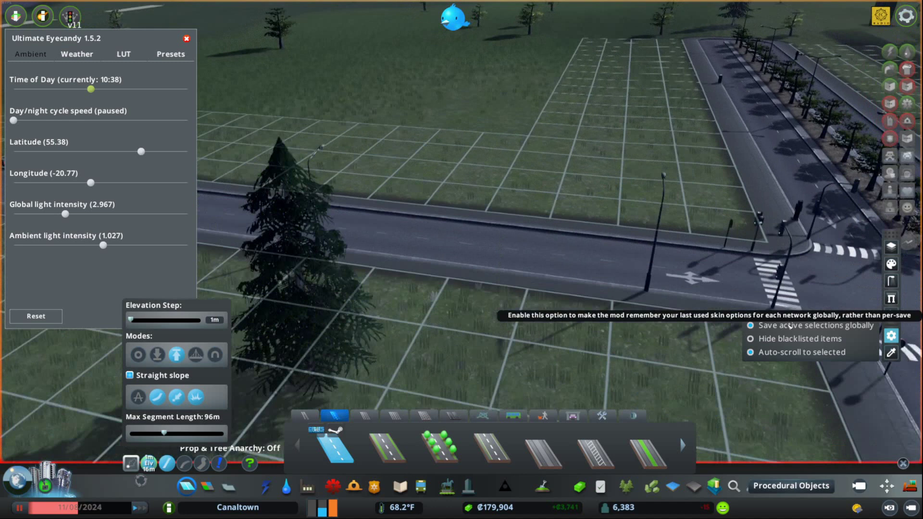
key(d)
key(w)
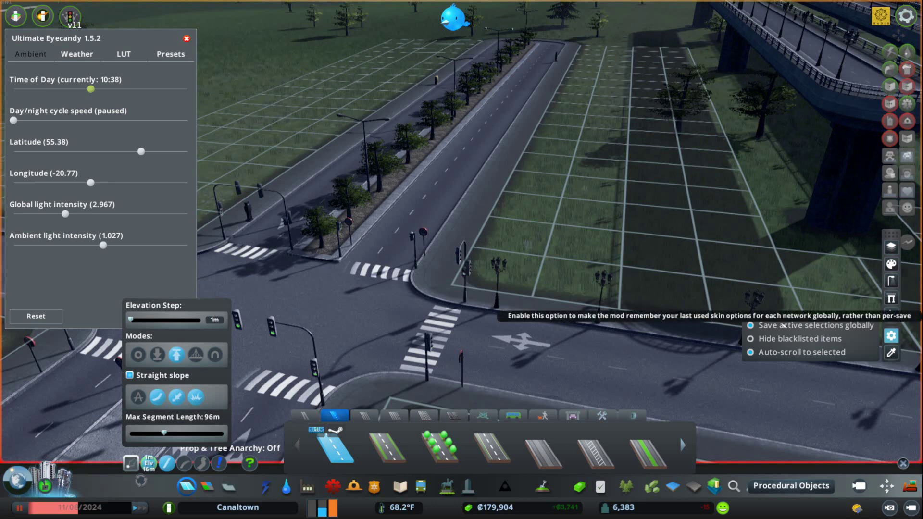
key(a)
key(a)
key(d)
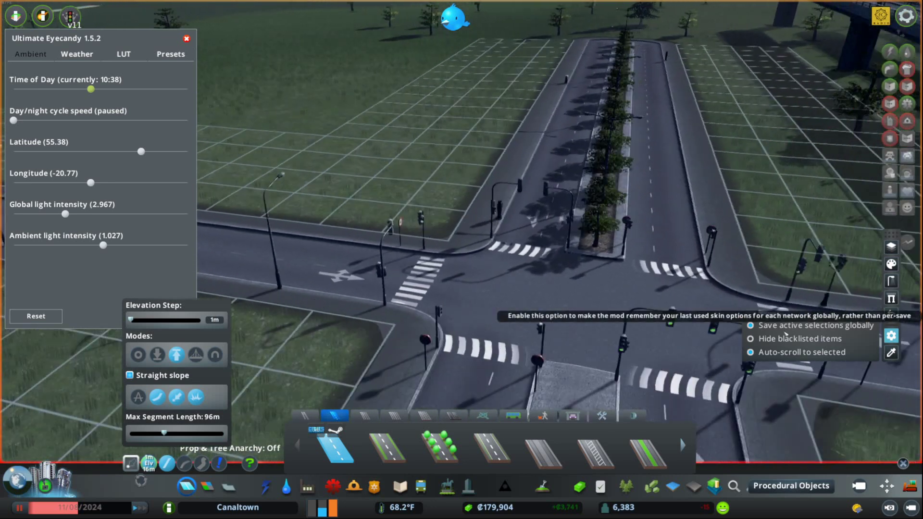
key(w)
key(a)
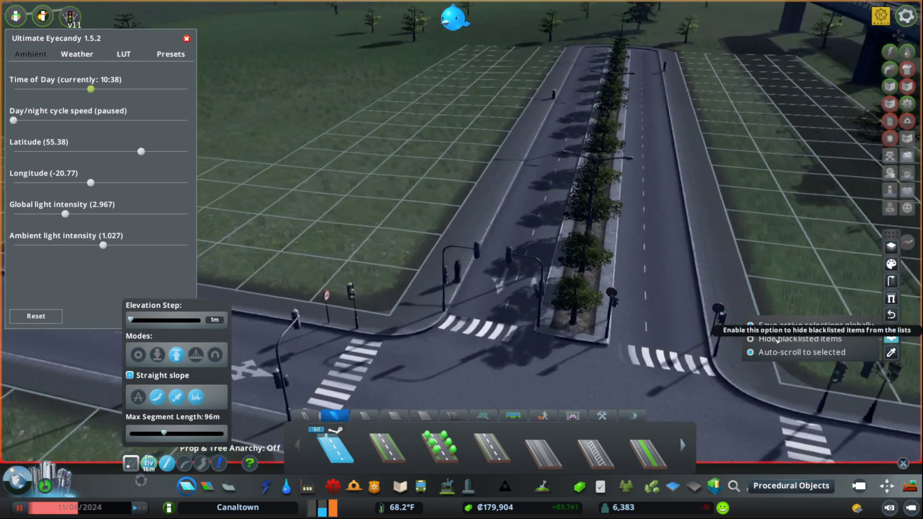
key(s)
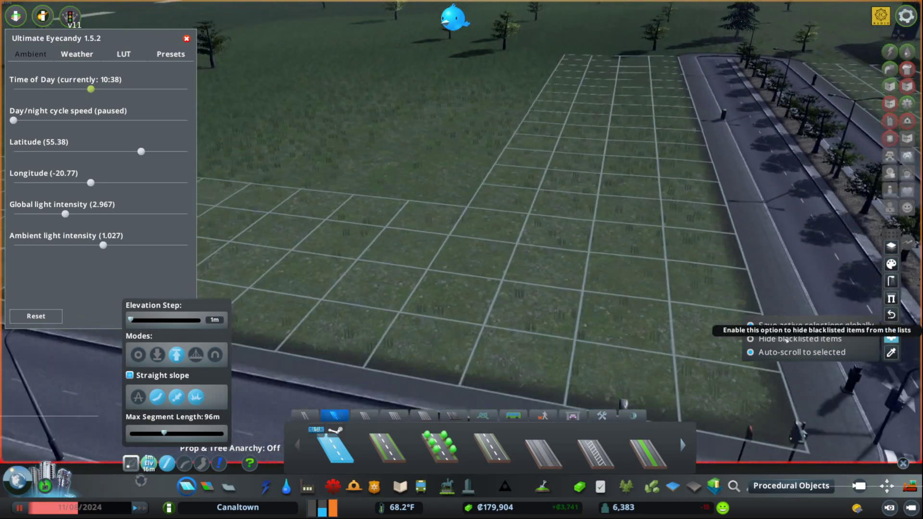
key(d)
key(e)
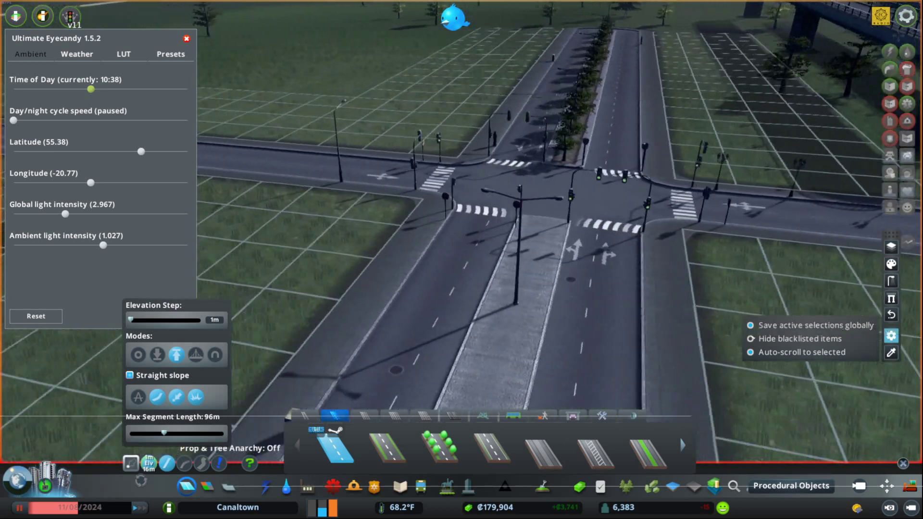
key(e)
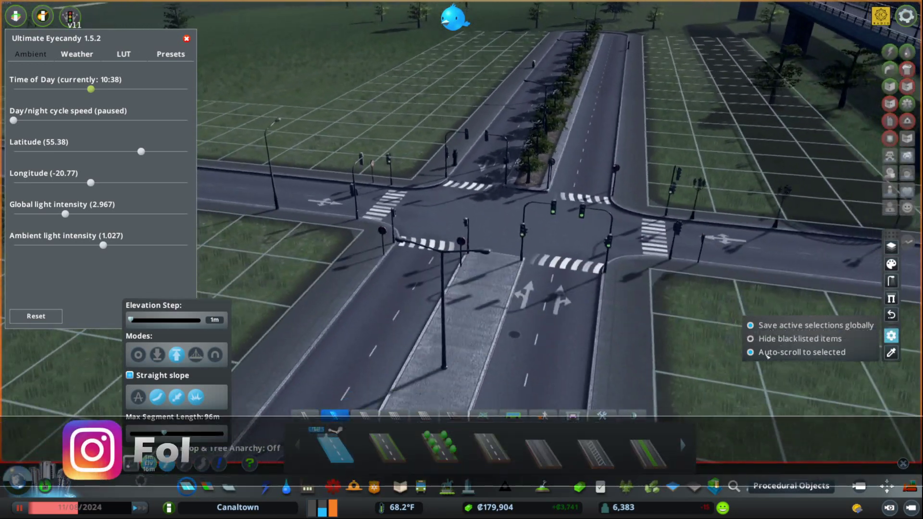
key(w)
key(a)
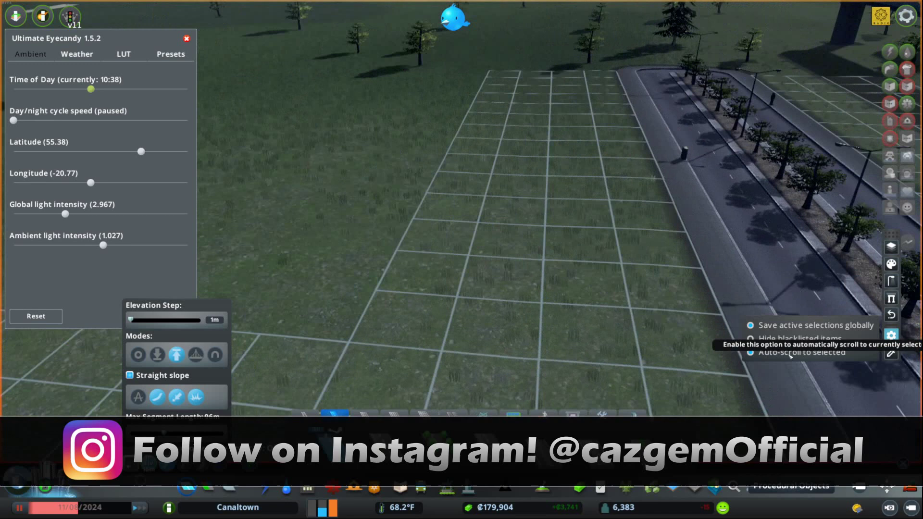
key(q)
key(d)
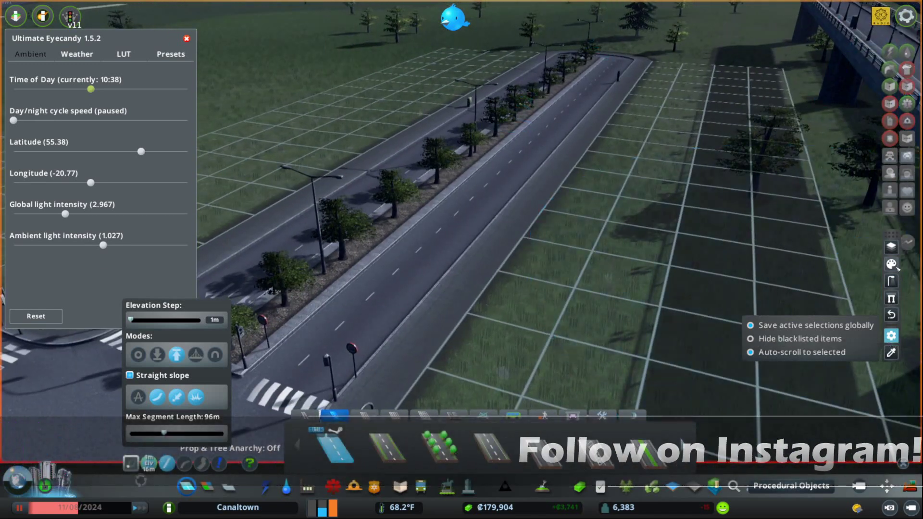
key(a)
Step: Choose Wood8mEPillar as the elevated pillar and build a straight elevated two-lane road at 16 m over the grass near the avenue
click(893, 298)
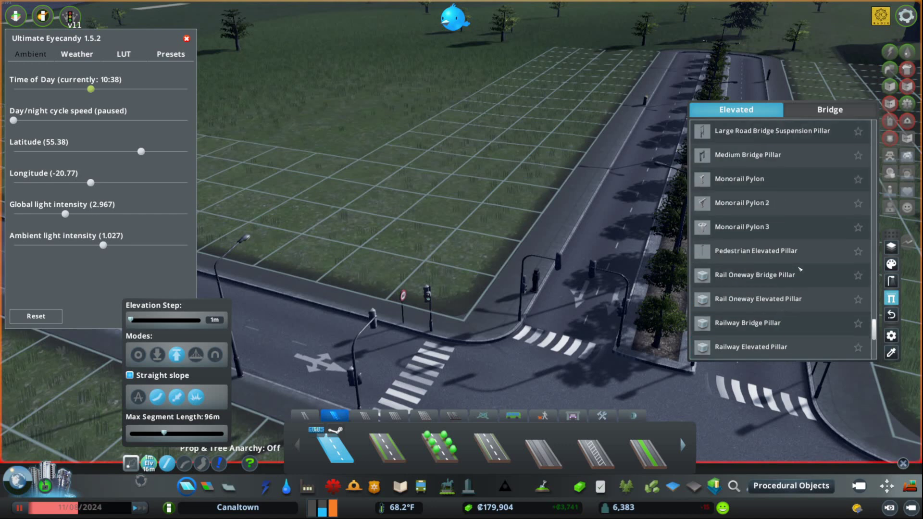
scroll(800, 269, up, 1)
key(a)
key(w)
click(367, 193)
key(d)
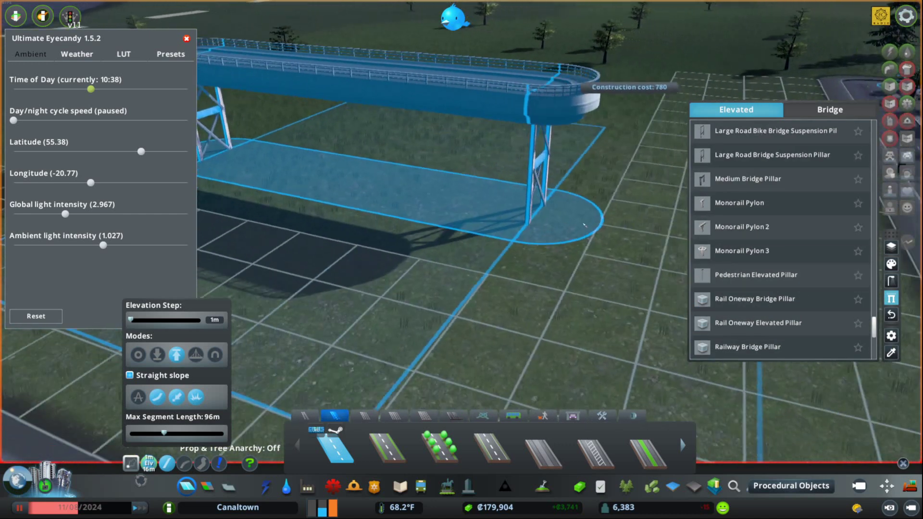
click(584, 225)
Step: Inspect the wooden supports beneath the new elevated road from several angles
key(a)
key(w)
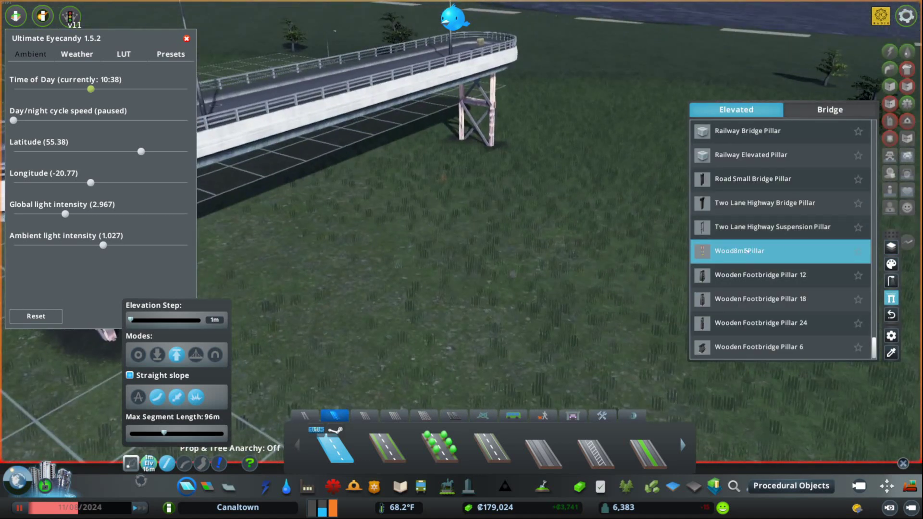
key(a)
key(s)
key(q)
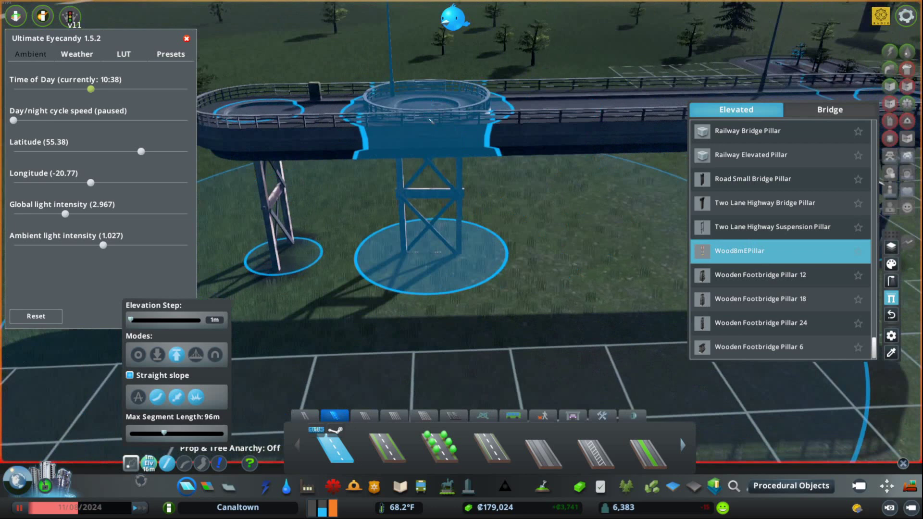
key(d)
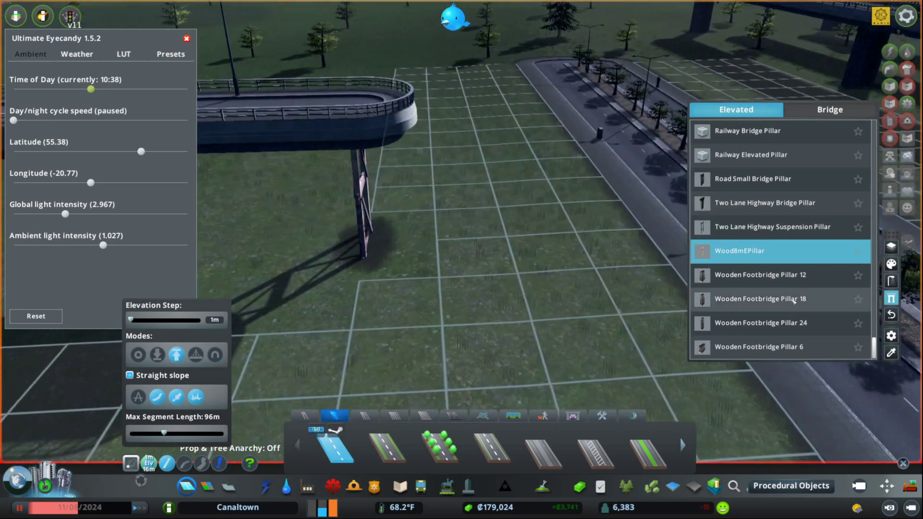
key(a)
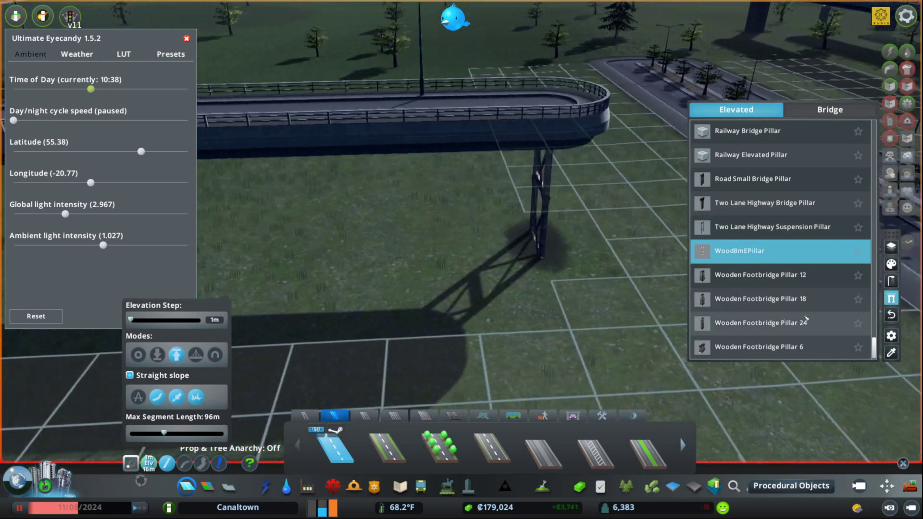
key(s)
key(s)
Step: Open the road colour options and build a ground-level two-lane road off the avenue in the default grey (RGB 127, 127, 127)
click(891, 264)
key(d)
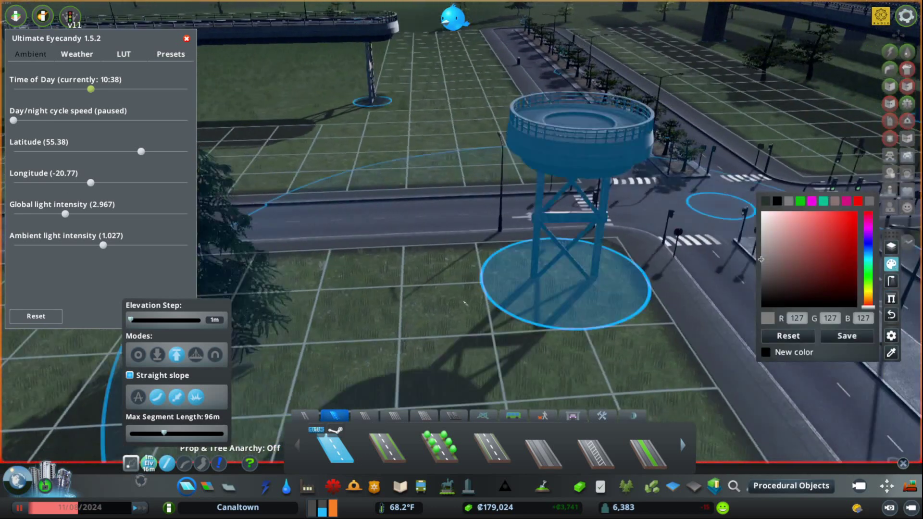
key(d)
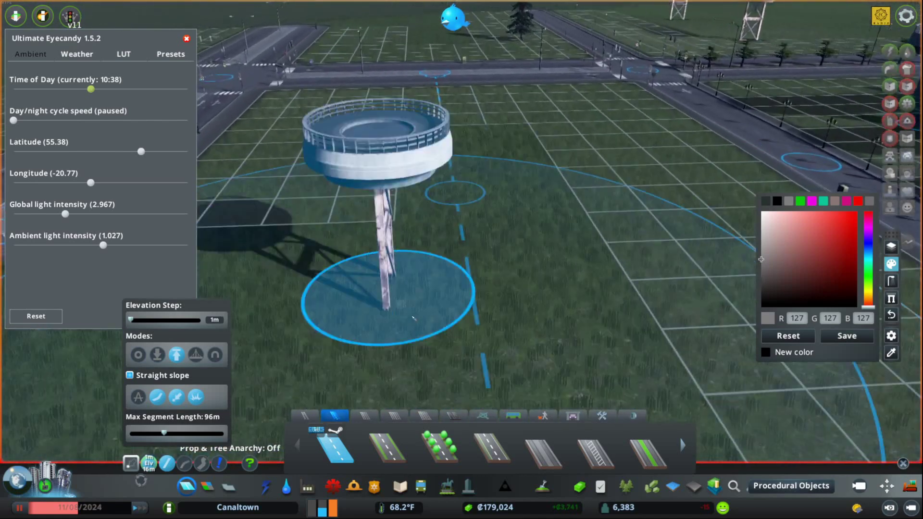
key(w)
key(a)
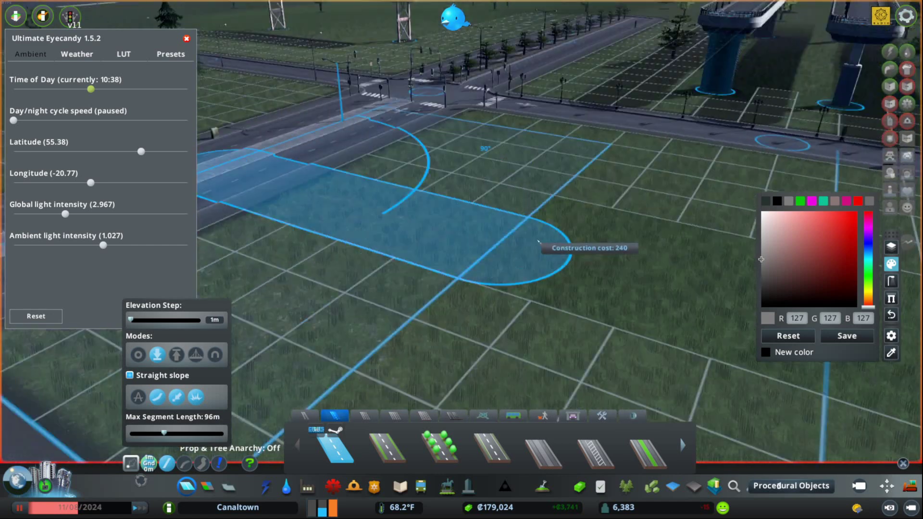
click(538, 241)
Step: Set the road colour to red (RGB 244, 33, 33) and extend the grey road with a straight segment
scroll(553, 240, up, 5)
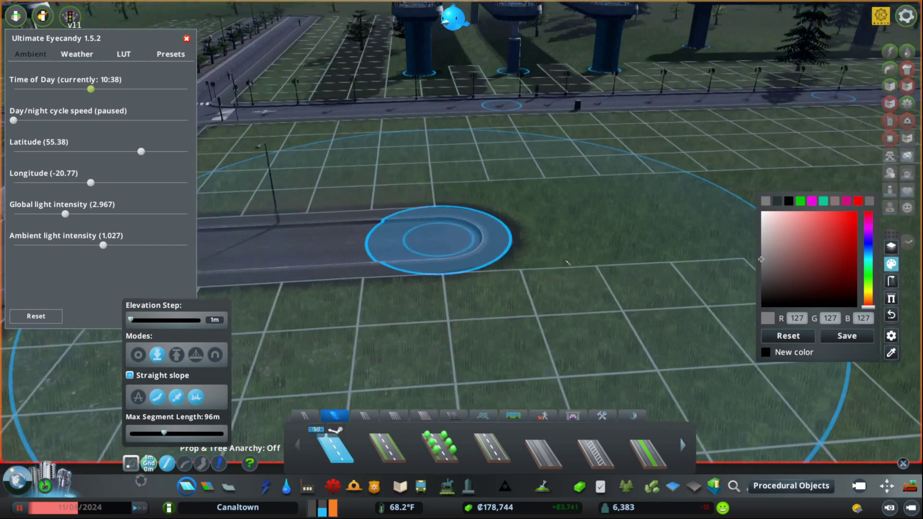
click(844, 214)
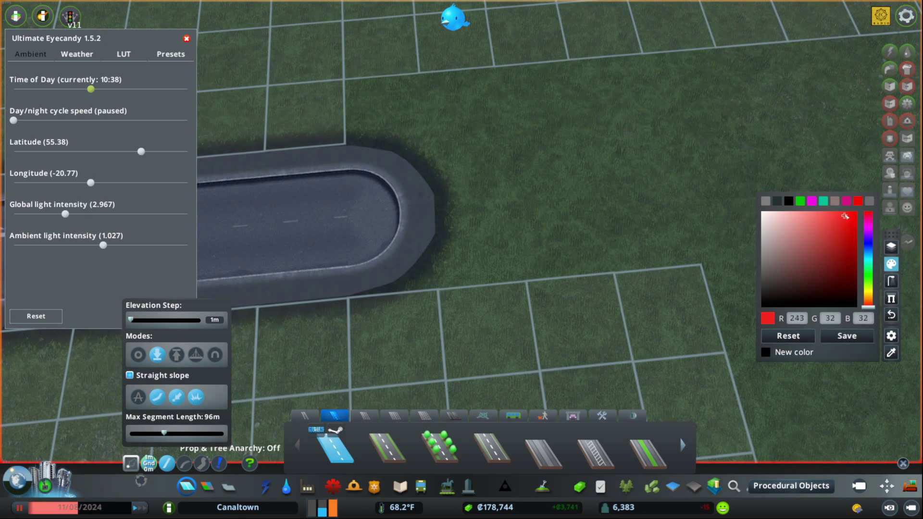
click(677, 237)
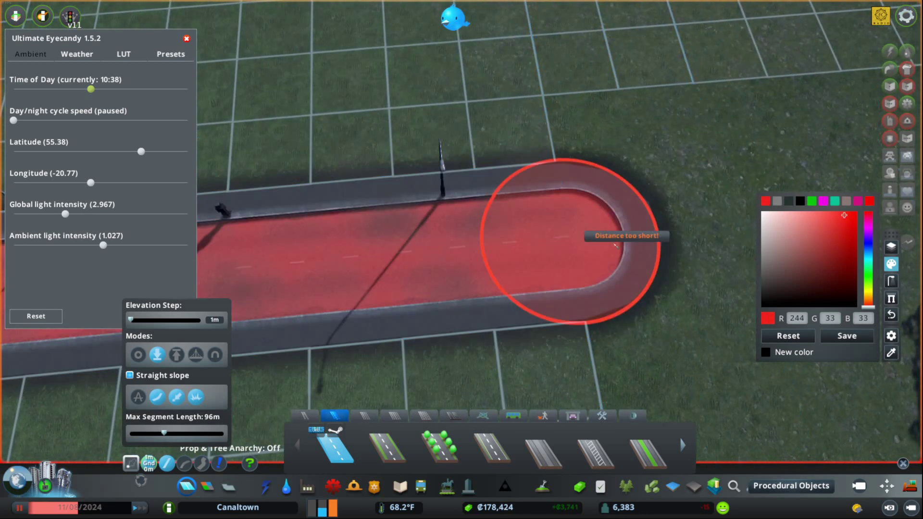
Step: Set the road colour to orange (RGB 244, 109, 33) and add a straight segment beyond the red one
key(d)
key(d)
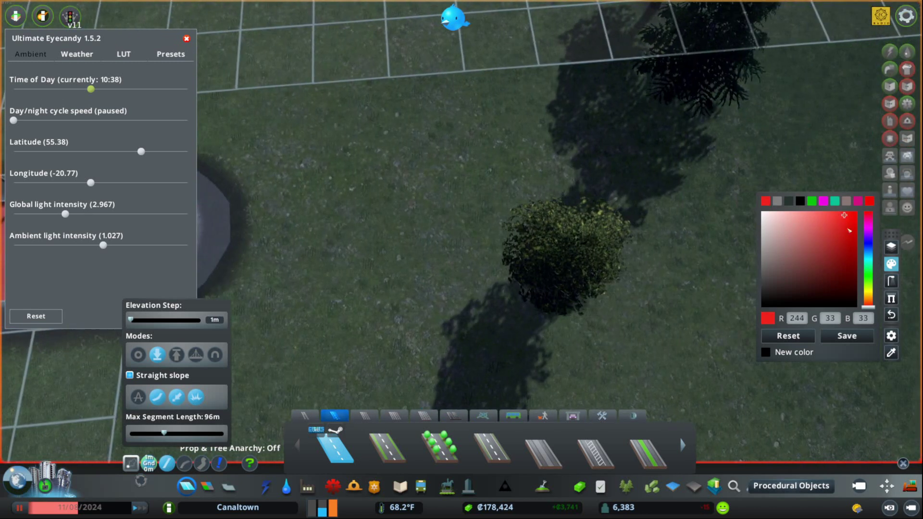
drag(869, 304, 869, 302)
click(588, 172)
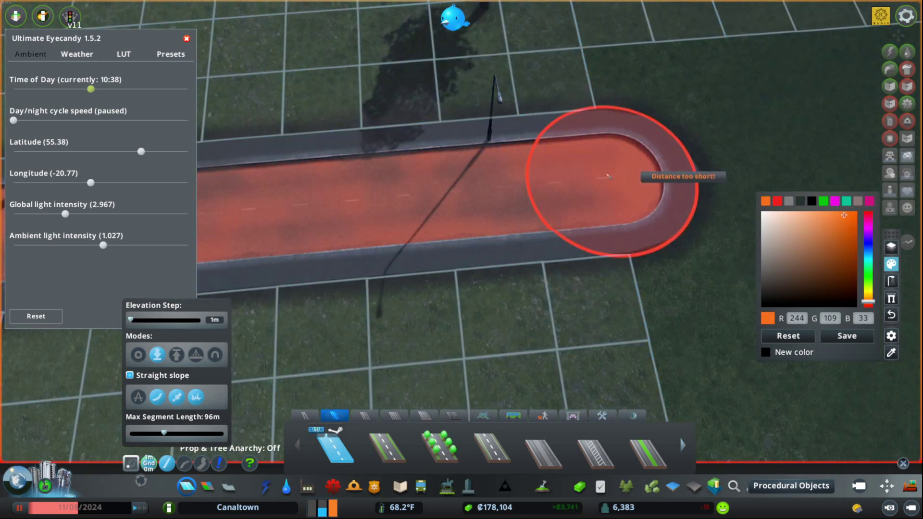
Step: Set the road colour to yellow (RGB 240, 244, 33) and add a straight segment beyond the orange one
key(d)
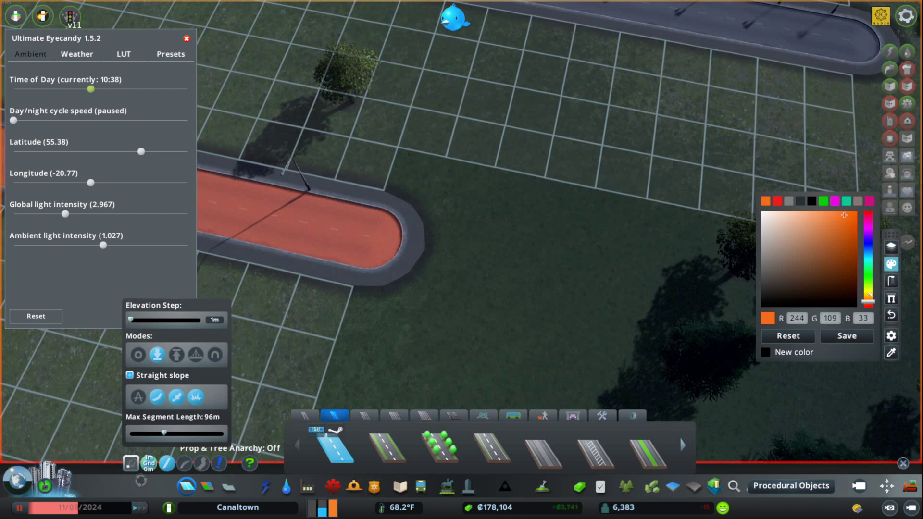
drag(869, 293, 869, 291)
key(d)
key(s)
click(644, 159)
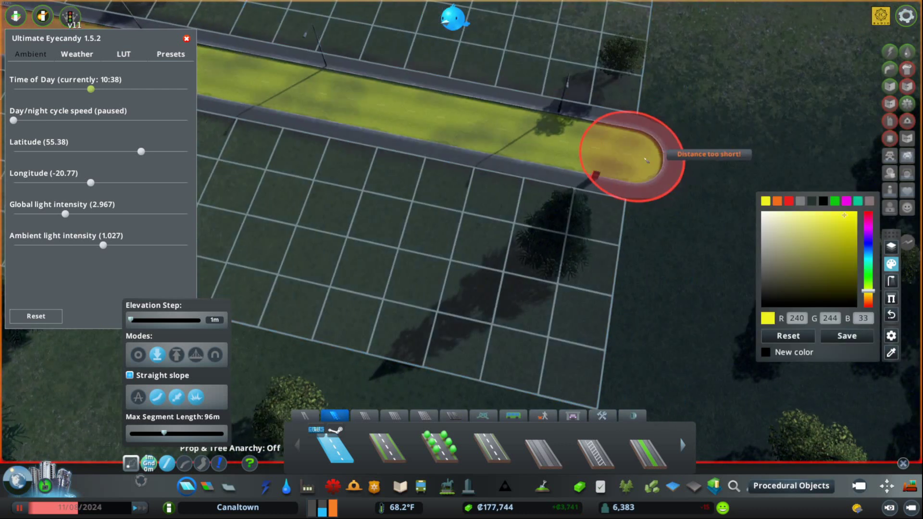
key(d)
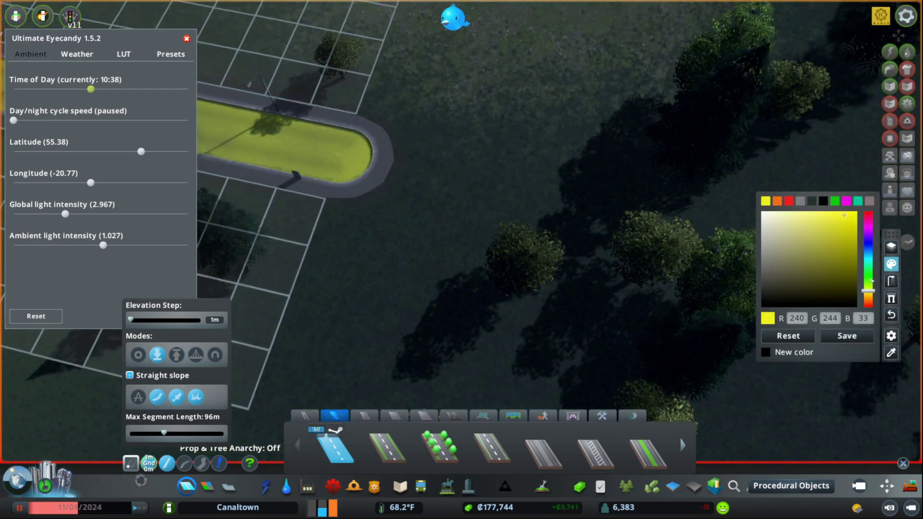
Step: Extend the road beyond the yellow segment with a green (RGB 33, 244, 79) segment and a blue (RGB 33, 41, 244) segment
drag(872, 282, 869, 272)
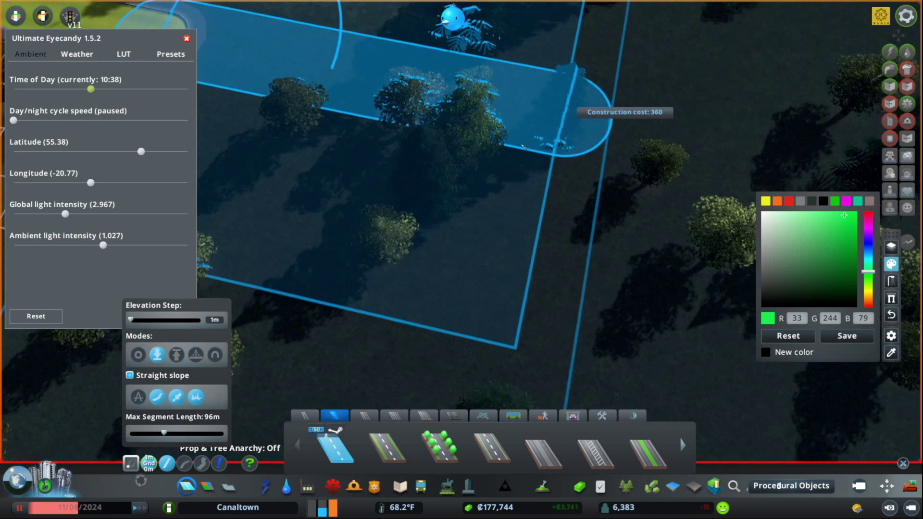
click(522, 96)
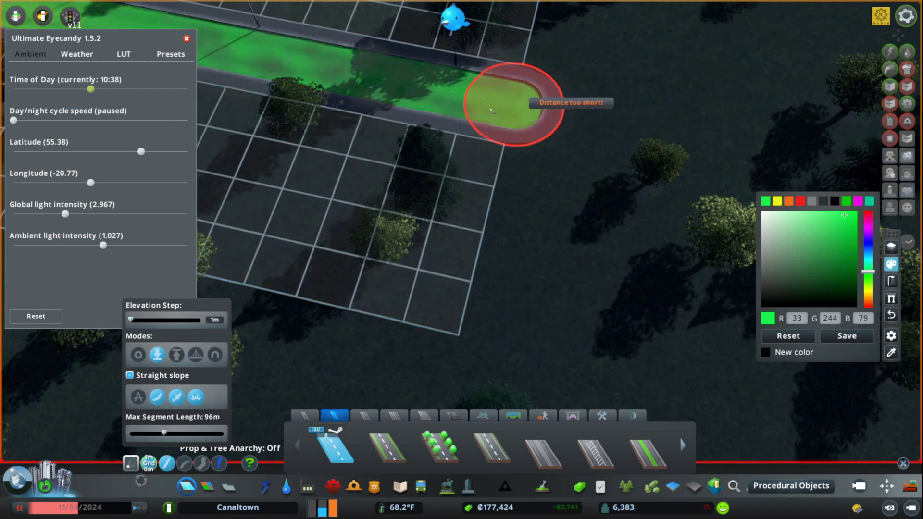
key(w)
key(d)
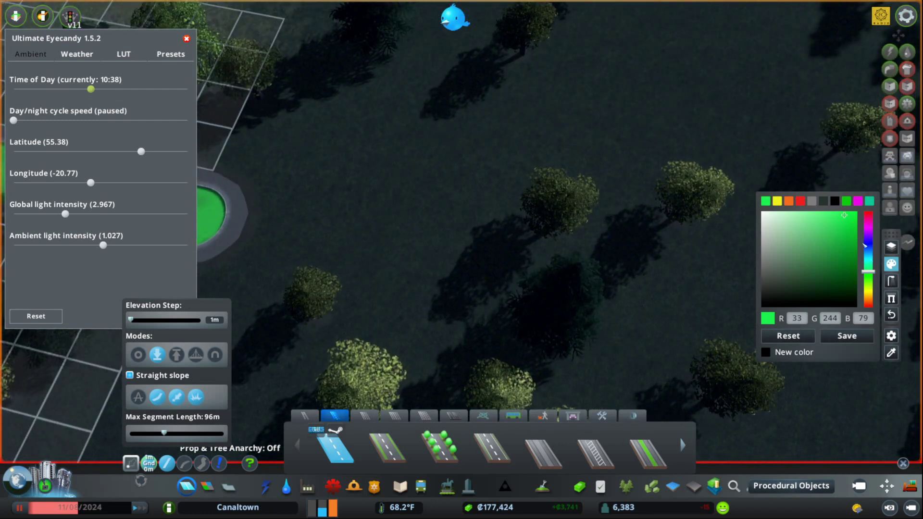
key(s)
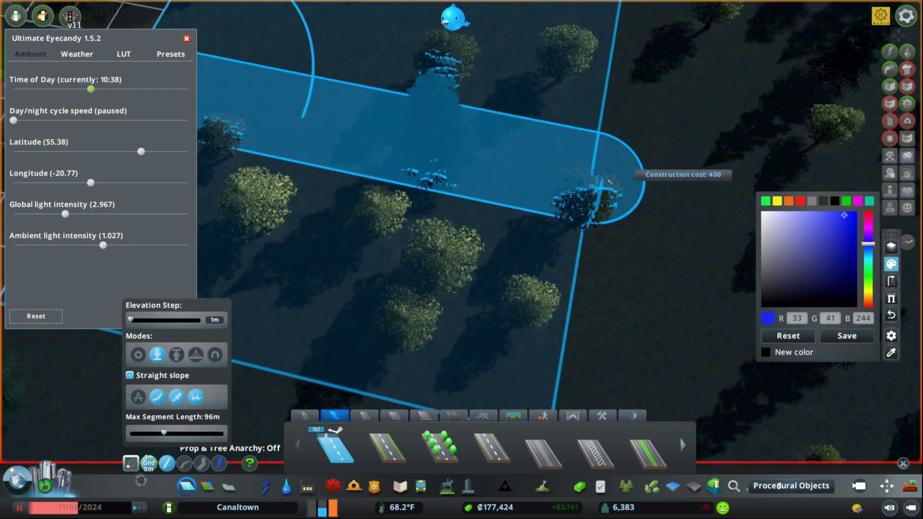
click(610, 180)
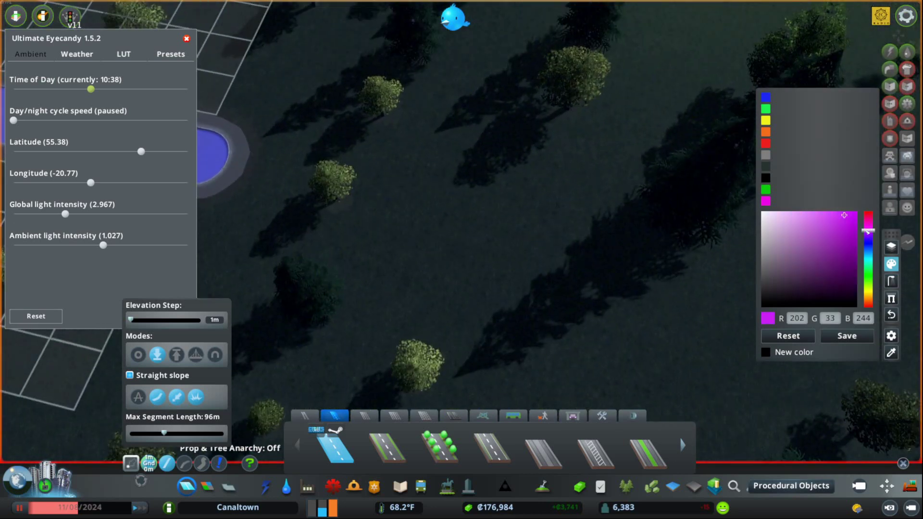
Step: Set the road colour to magenta (RGB 227, 33, 244) and add a straight segment beyond the blue one
click(575, 235)
scroll(579, 211, down, 5)
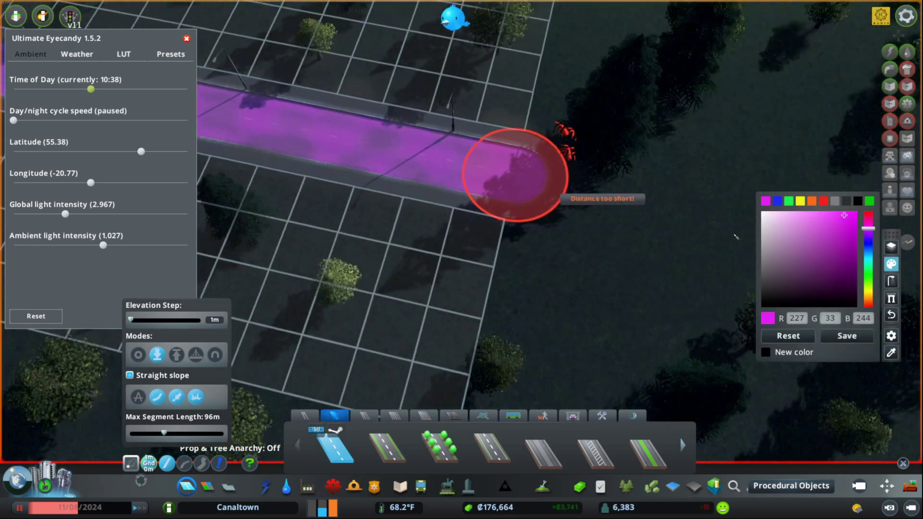
Step: Set the road colour to dark purple (RGB 72, 49, 73) and build a segment connecting the red road to the parallel grey road
key(a)
key(e)
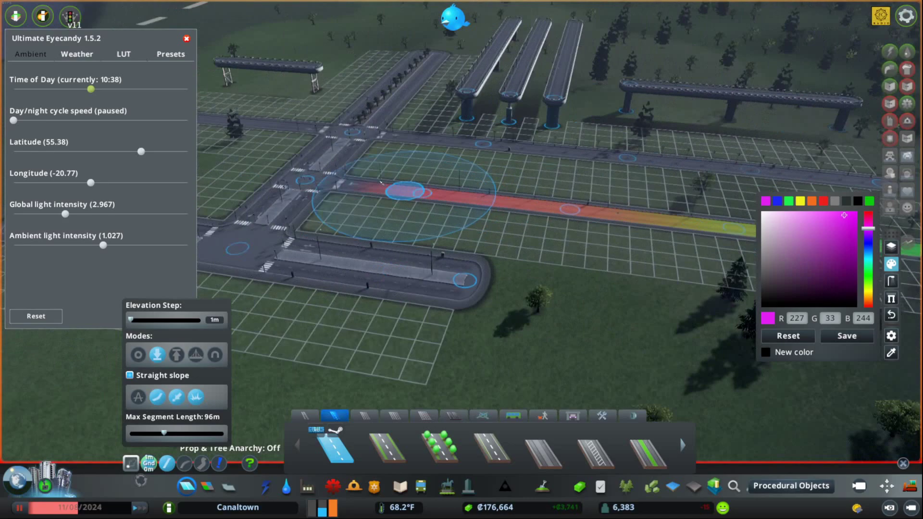
scroll(426, 205, up, 5)
scroll(406, 212, up, 5)
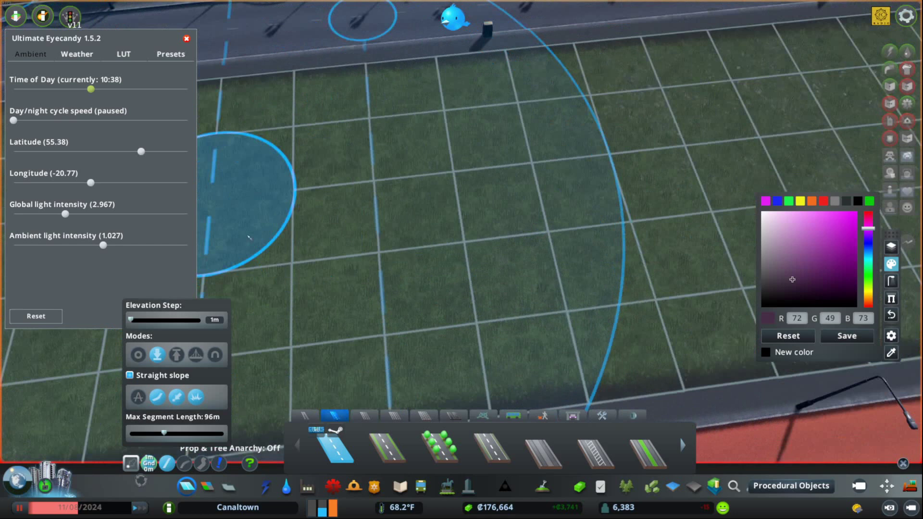
click(853, 152)
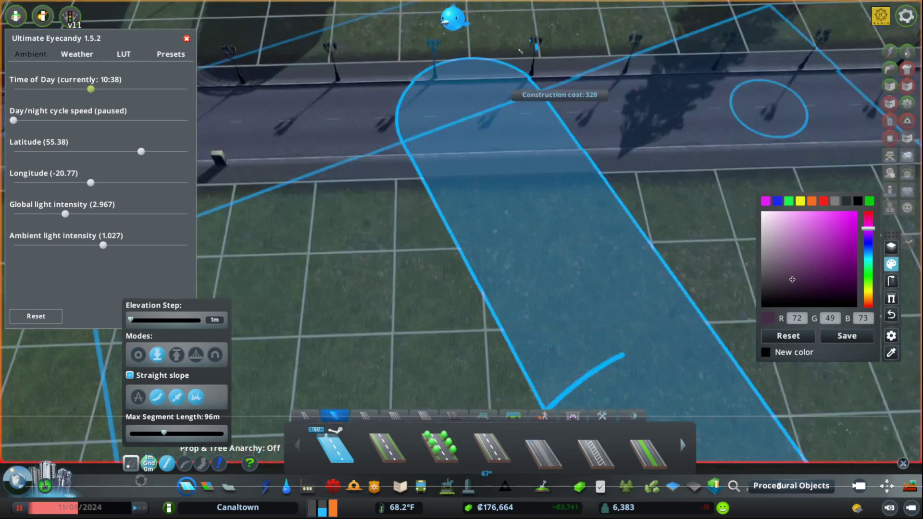
click(562, 93)
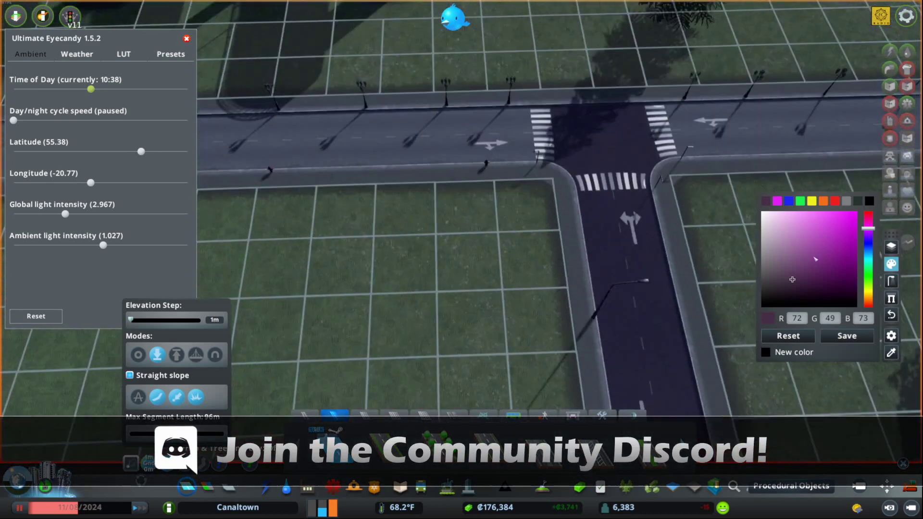
Step: Set the road colour to light pink (RGB 225, 126, 234) and build a straight segment from the new junction towards the elevated roads
click(773, 223)
click(806, 219)
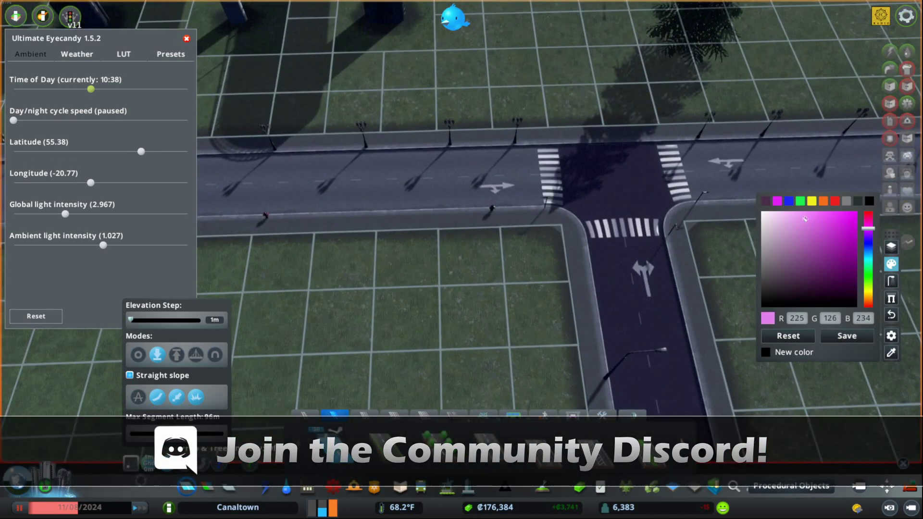
click(621, 221)
key(w)
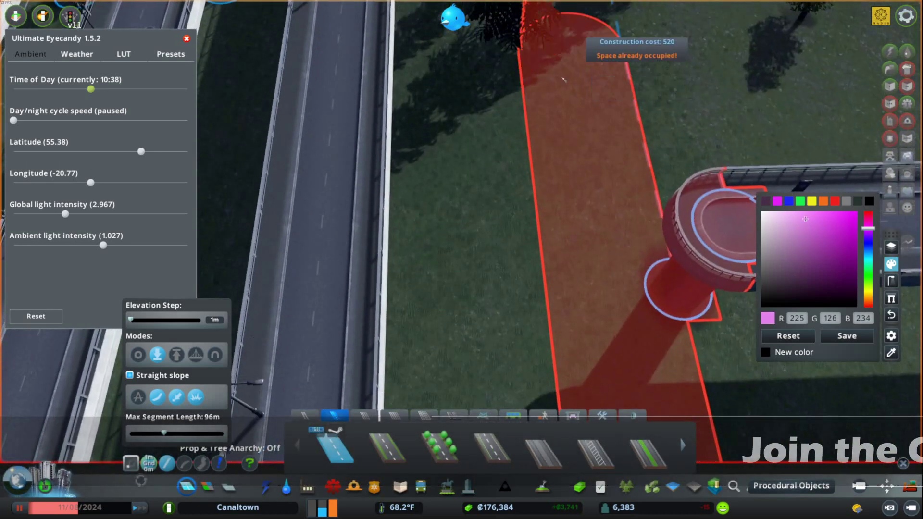
key(s)
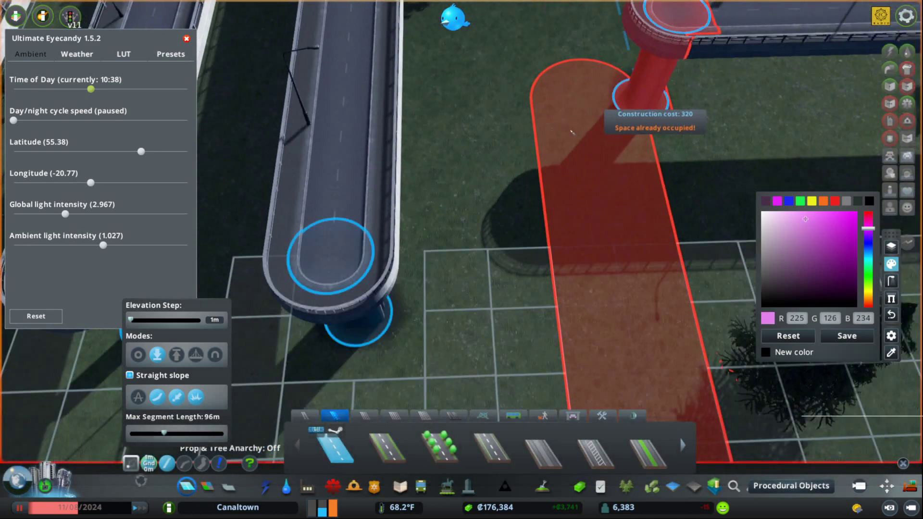
click(573, 128)
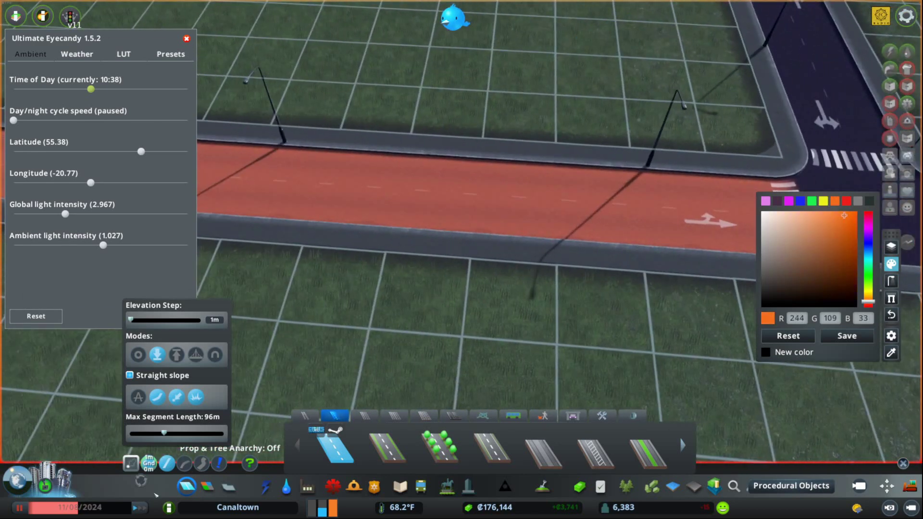
Step: Exit the road building tools and return to the city view of the road layout
key(a)
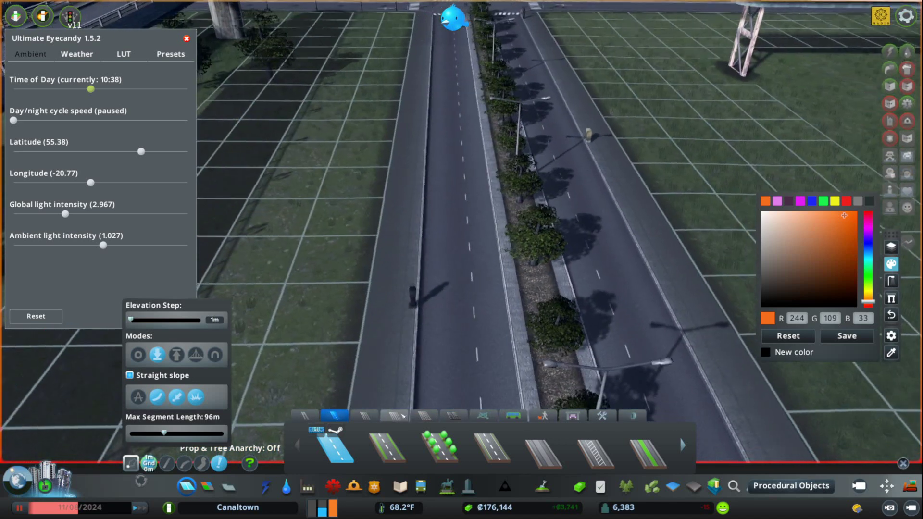
click(406, 417)
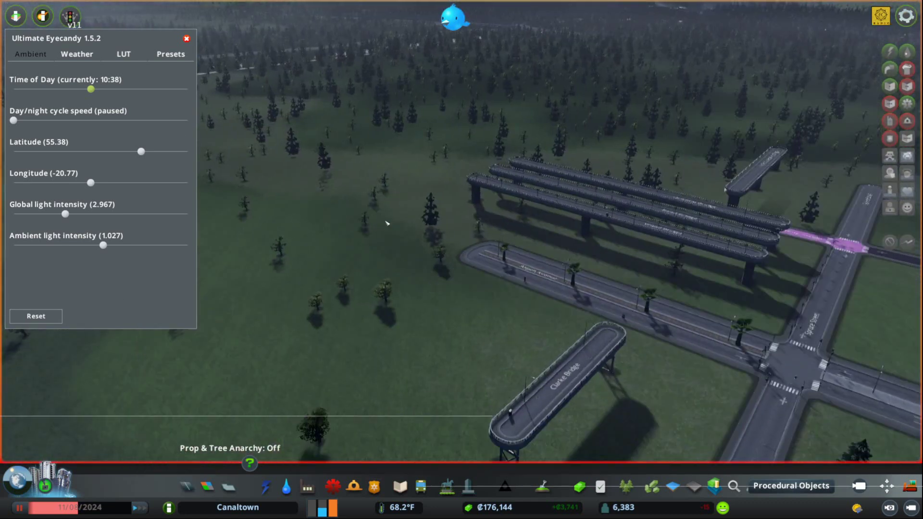
key(Escape)
key(Escape)
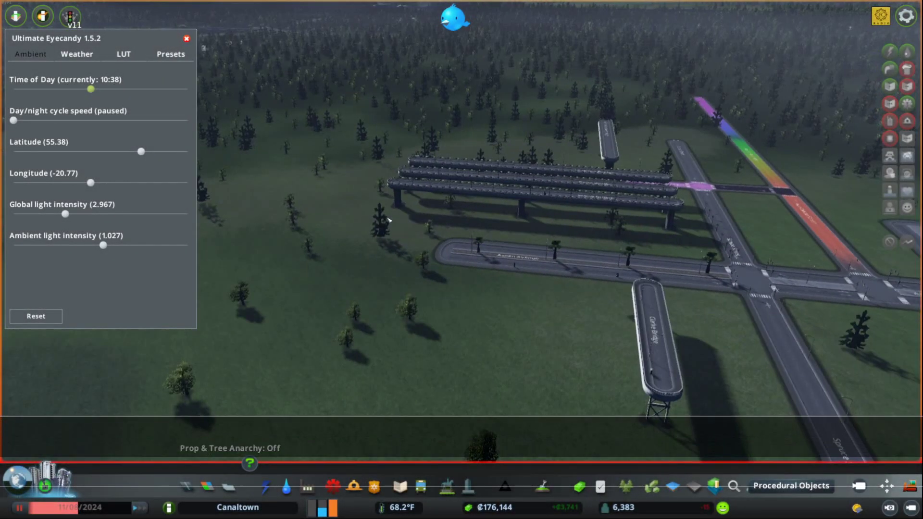